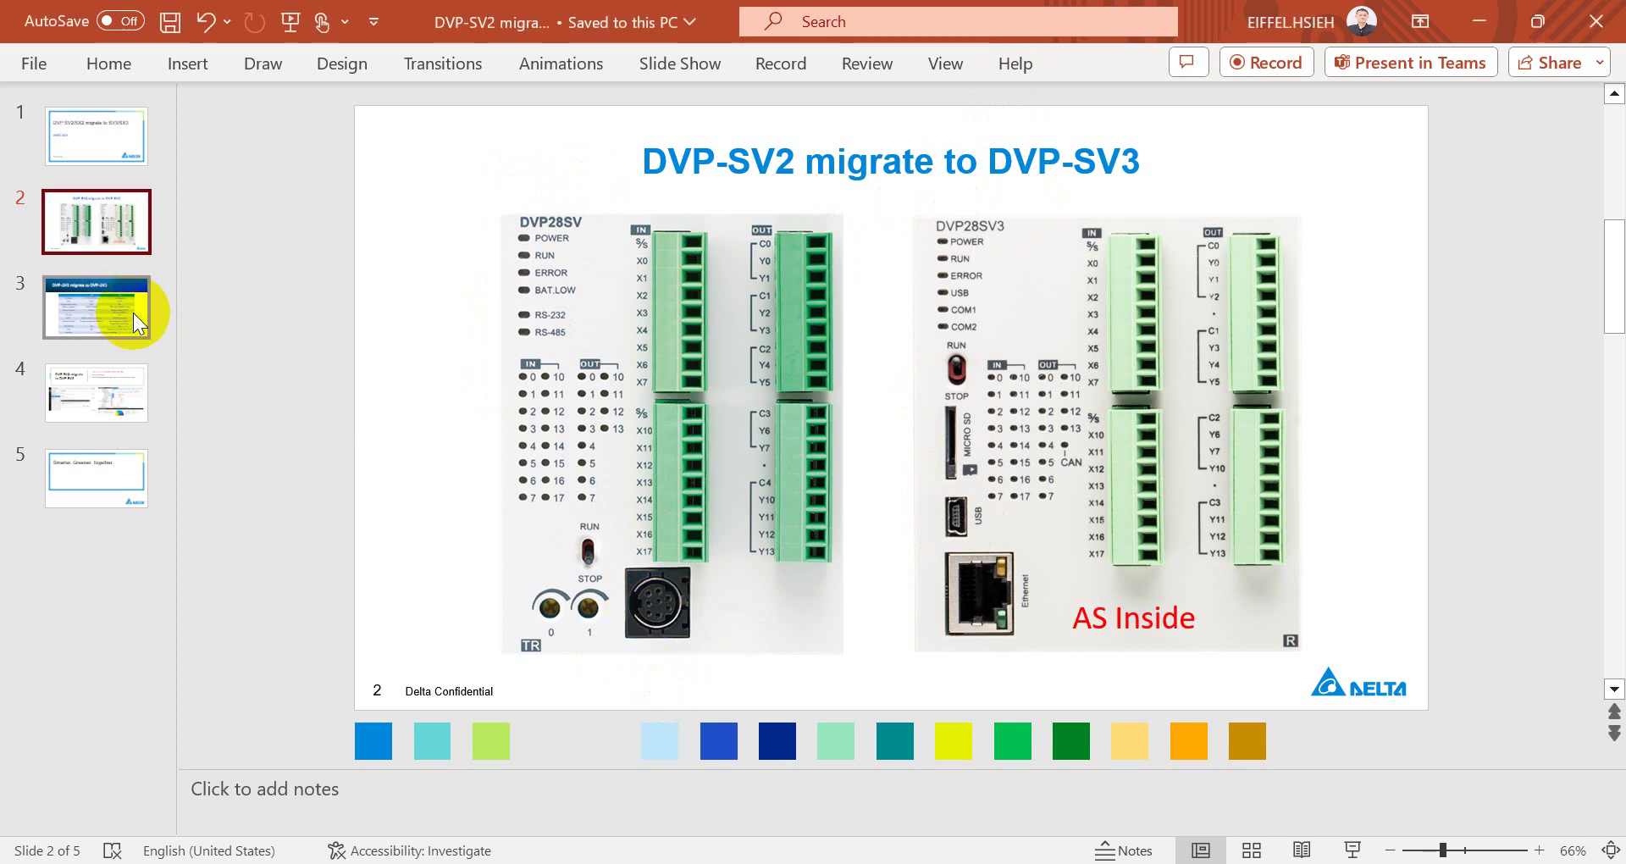
pyautogui.click(84, 310)
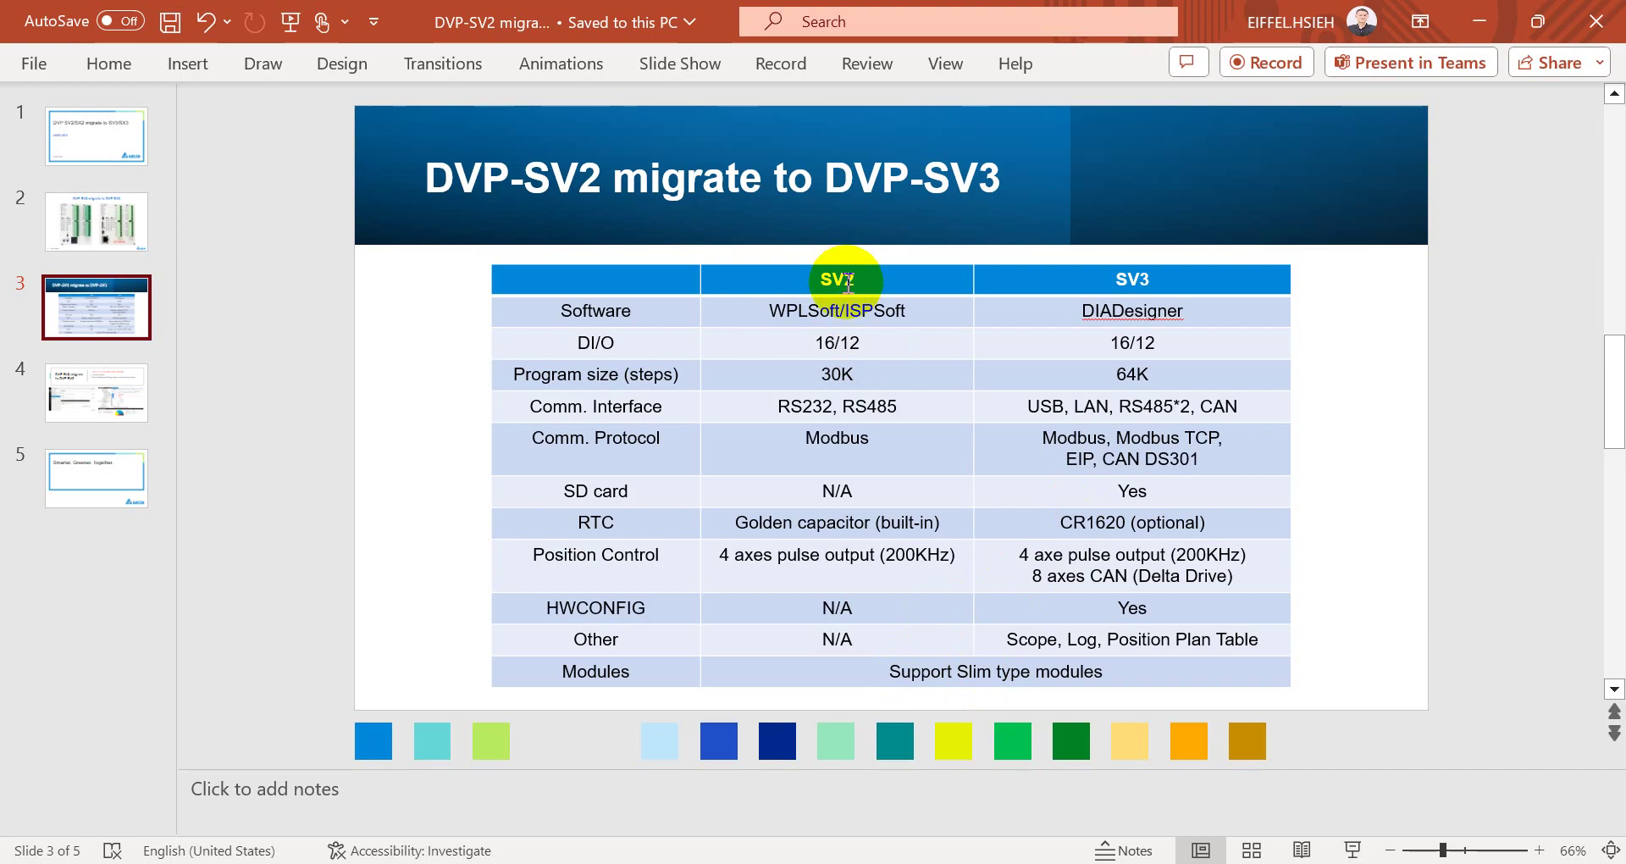
# - Show slide 4 on migration issues, briefly revisiting the slide 3 comparison table
pyautogui.click(91, 413)
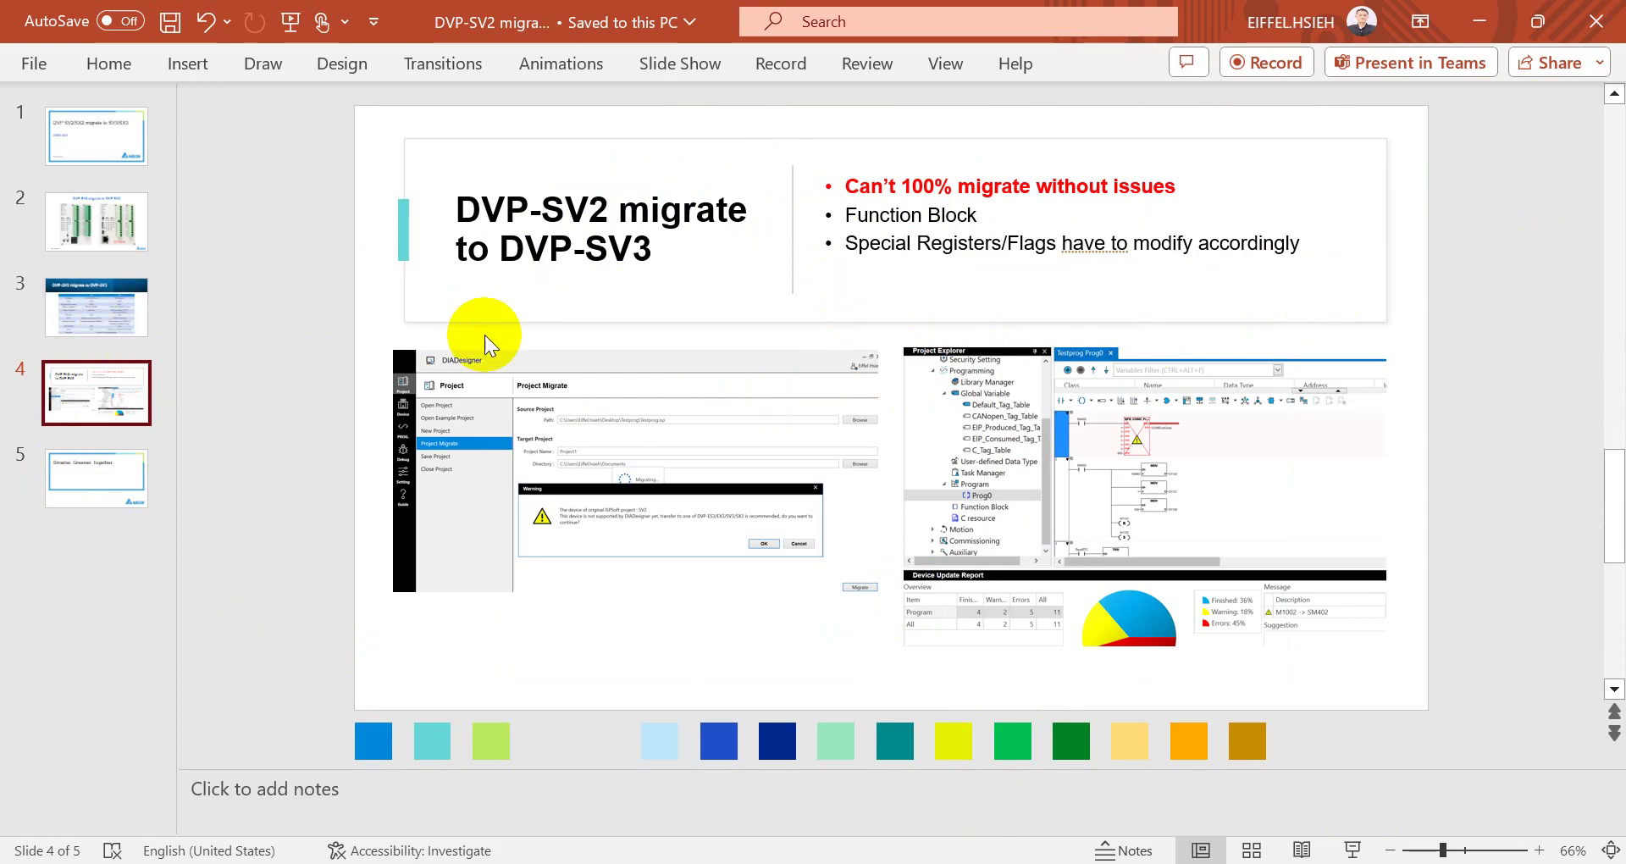
pyautogui.click(92, 307)
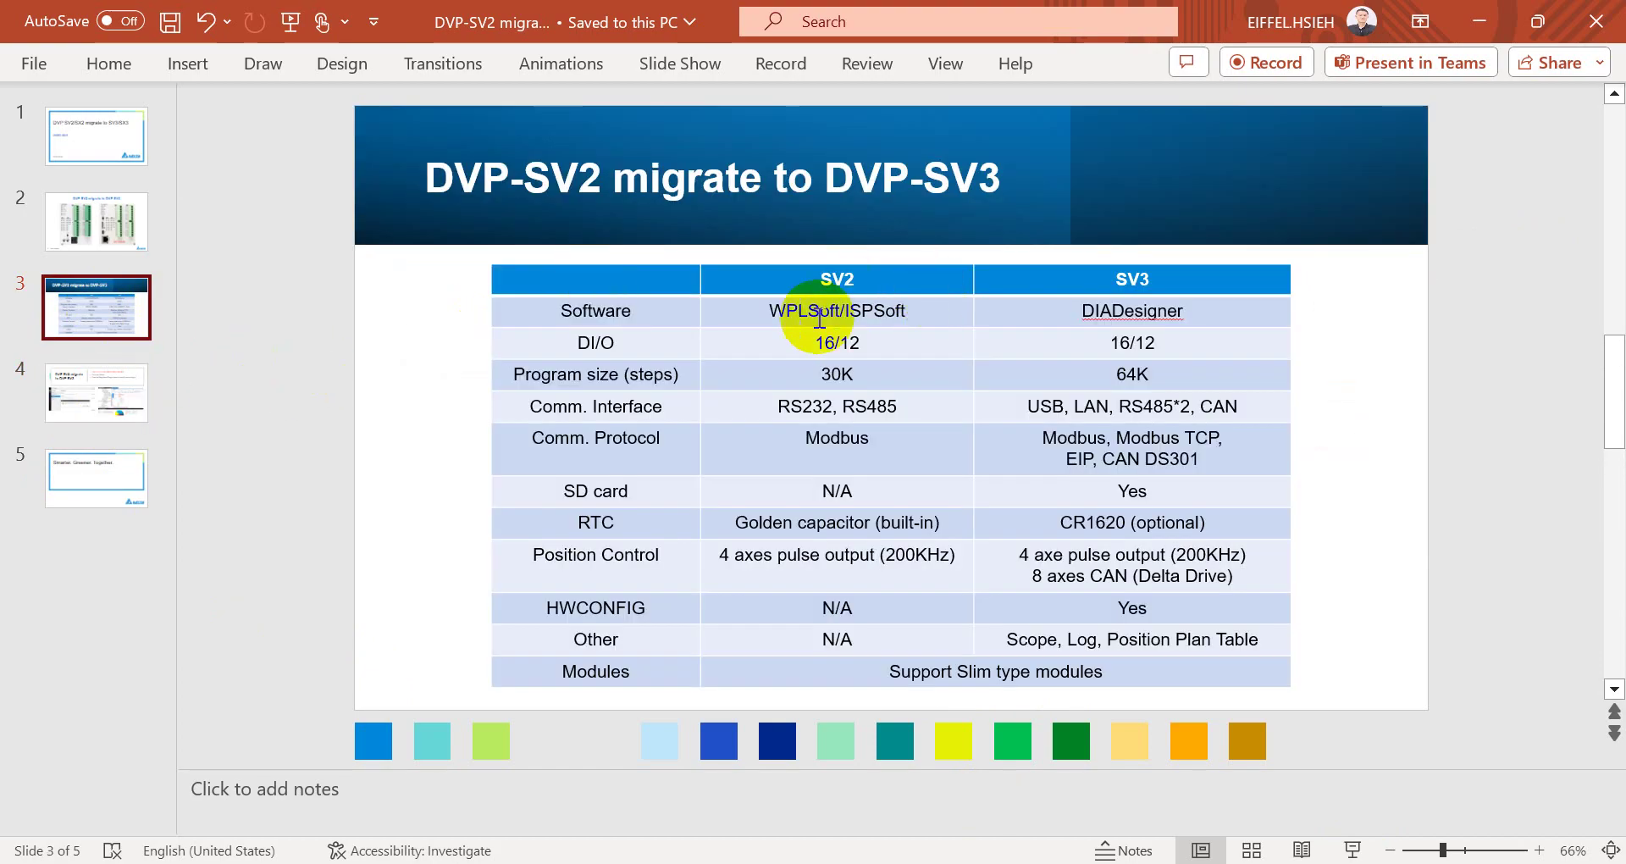
pyautogui.click(113, 375)
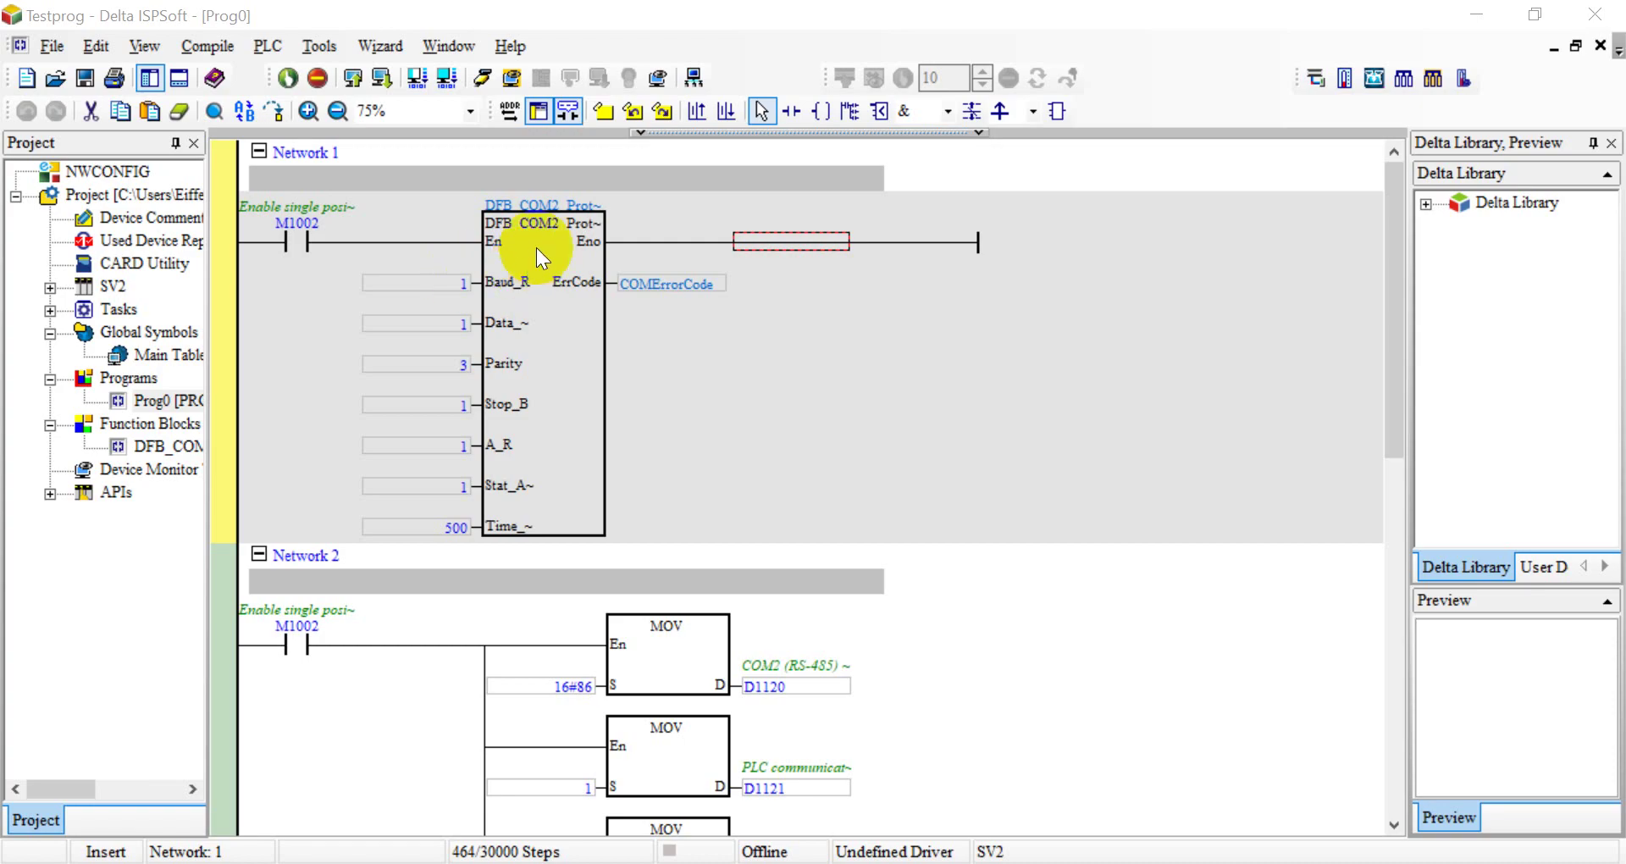
# - Scroll through Testprog's Prog0 ladder in ISPSoft to review Networks 1–5, including the TRD and Y0/Y1 outputs
pyautogui.moveTo(1394, 369); pyautogui.dragTo(1399, 495)
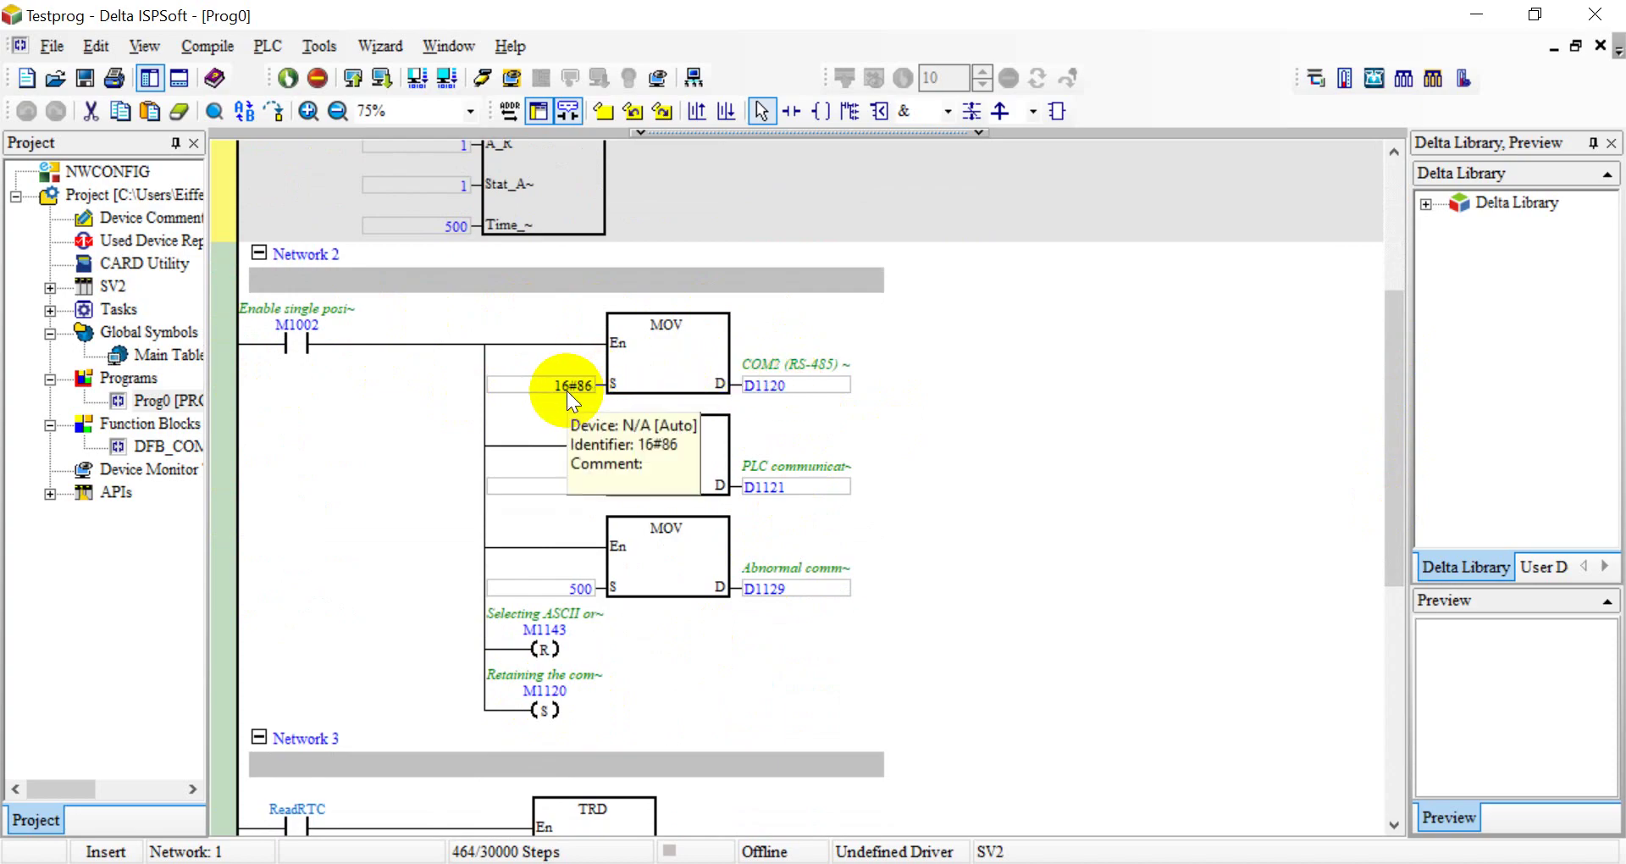
pyautogui.moveTo(1385, 397); pyautogui.dragTo(1389, 313)
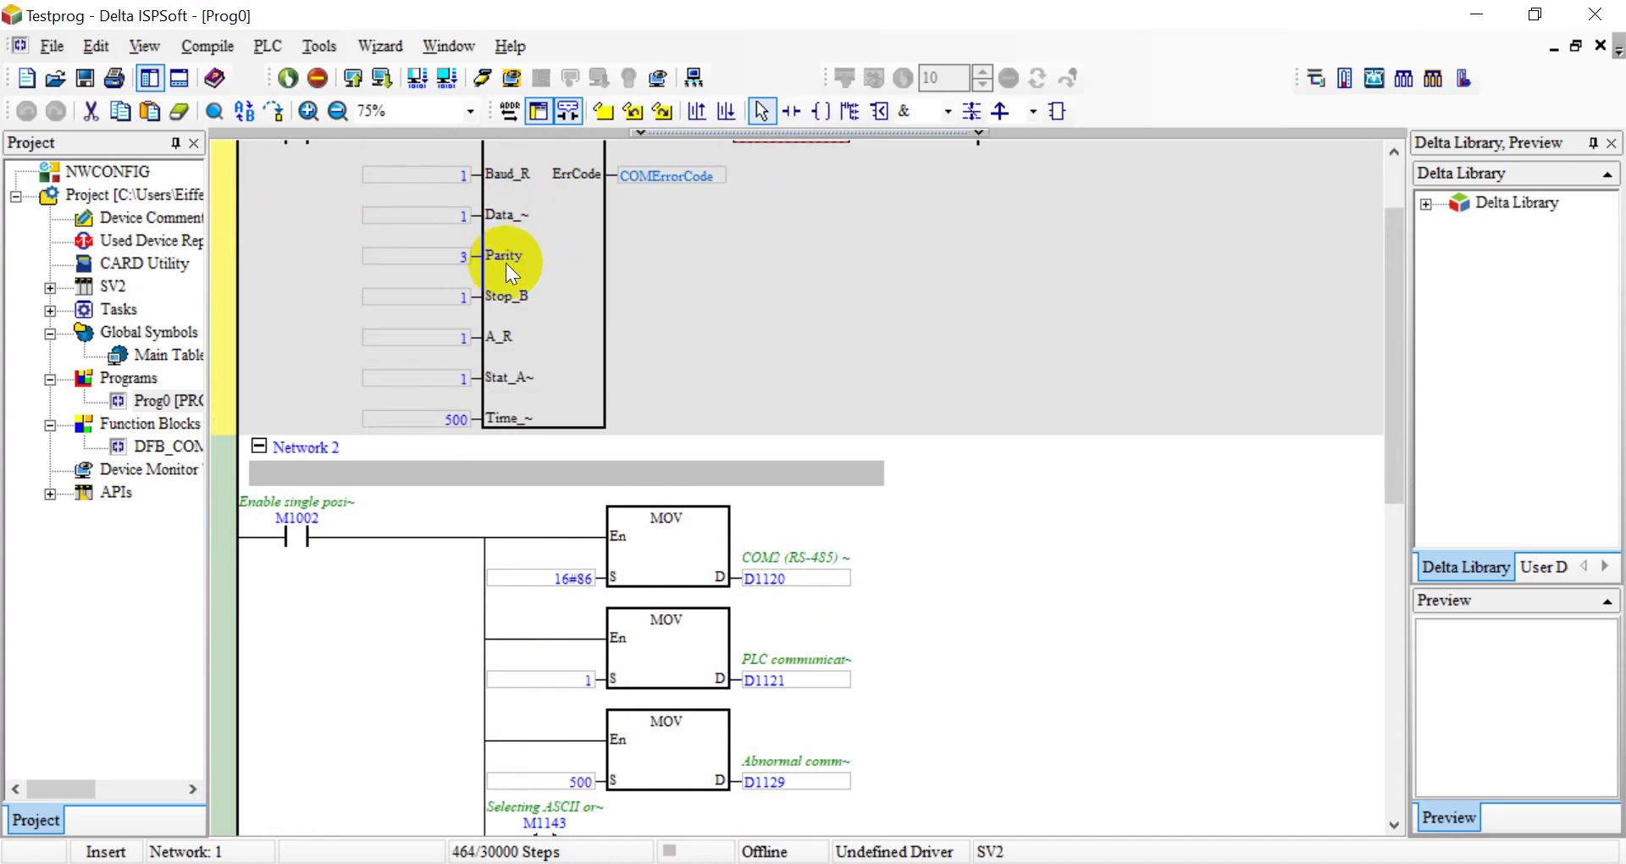
pyautogui.moveTo(489, 338)
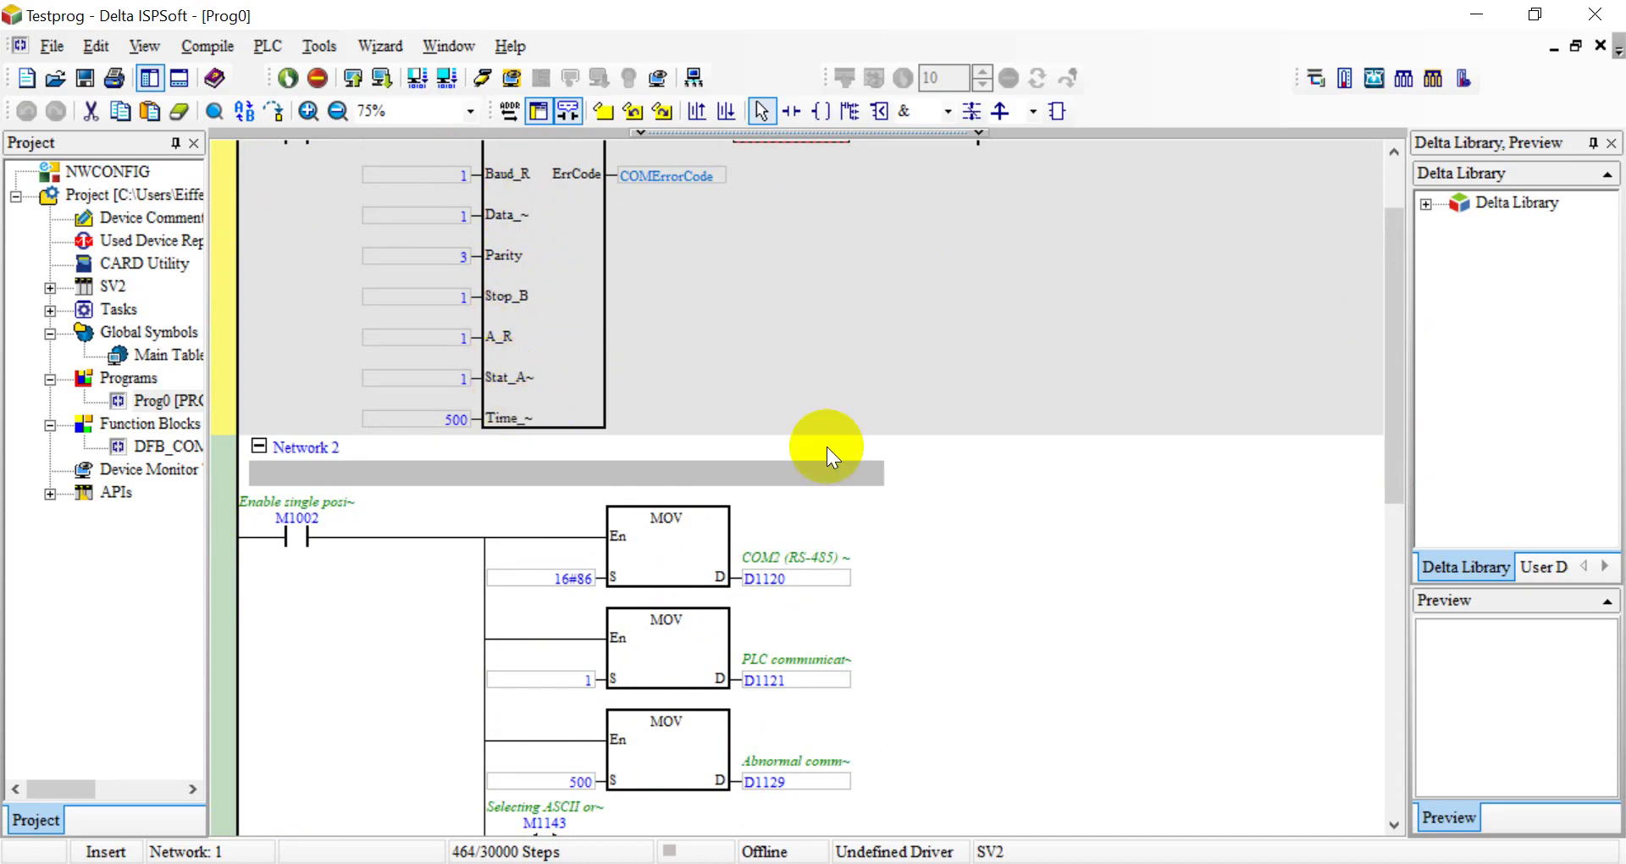
pyautogui.moveTo(1395, 410); pyautogui.dragTo(1409, 489)
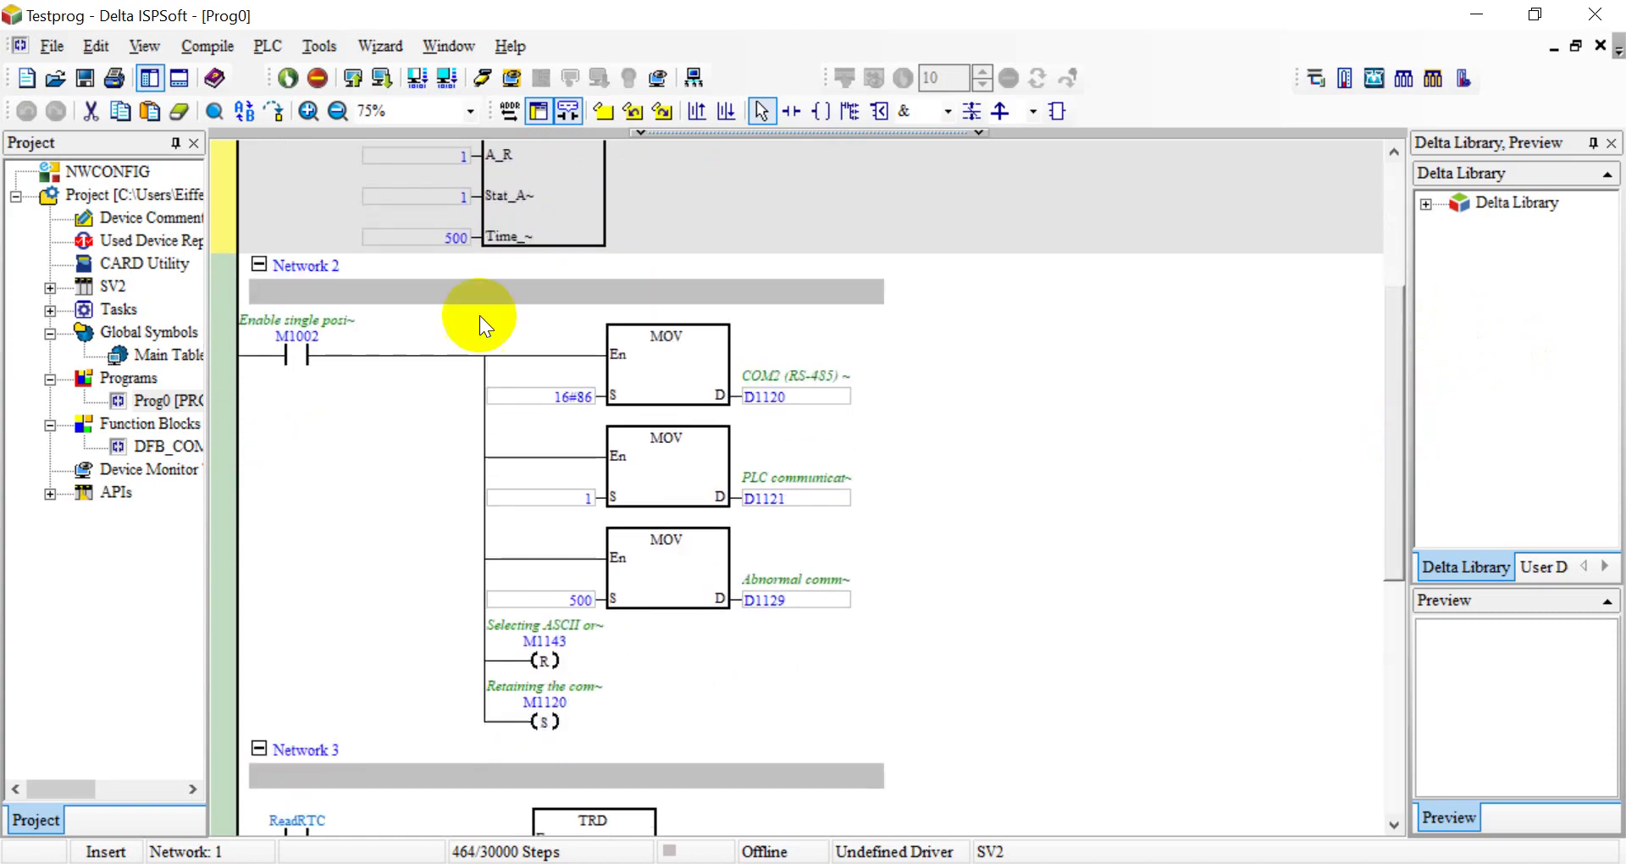
pyautogui.moveTo(1384, 415); pyautogui.dragTo(1424, 611)
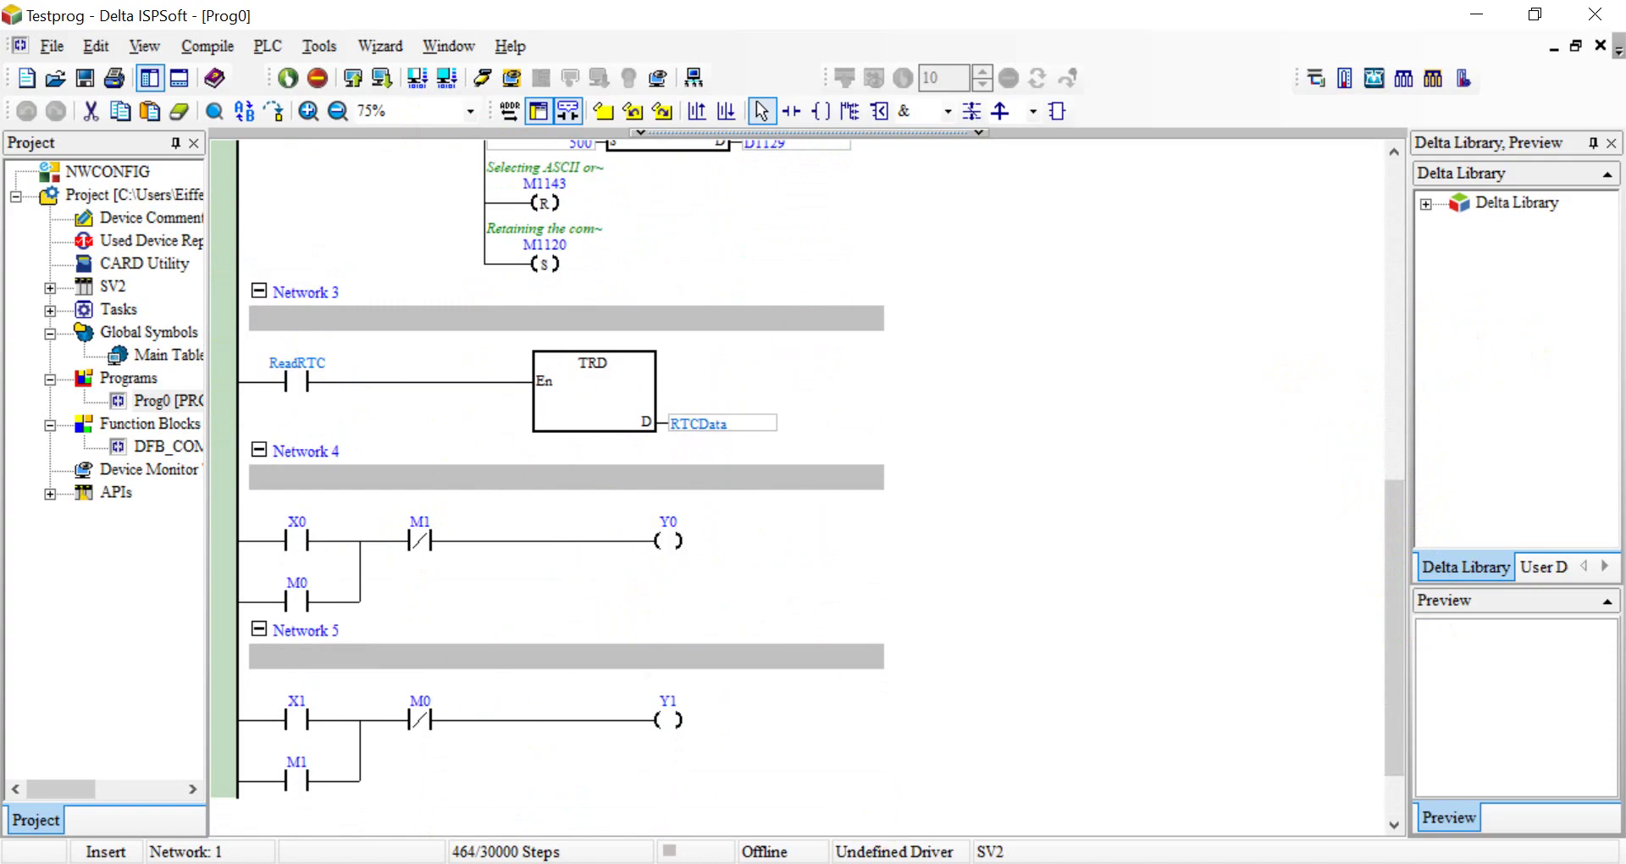
# - Start migrating Testprog.isp into Project1 from DIADesigner's Project Migrate page, moving the SV2 warning aside
pyautogui.click(805, 745)
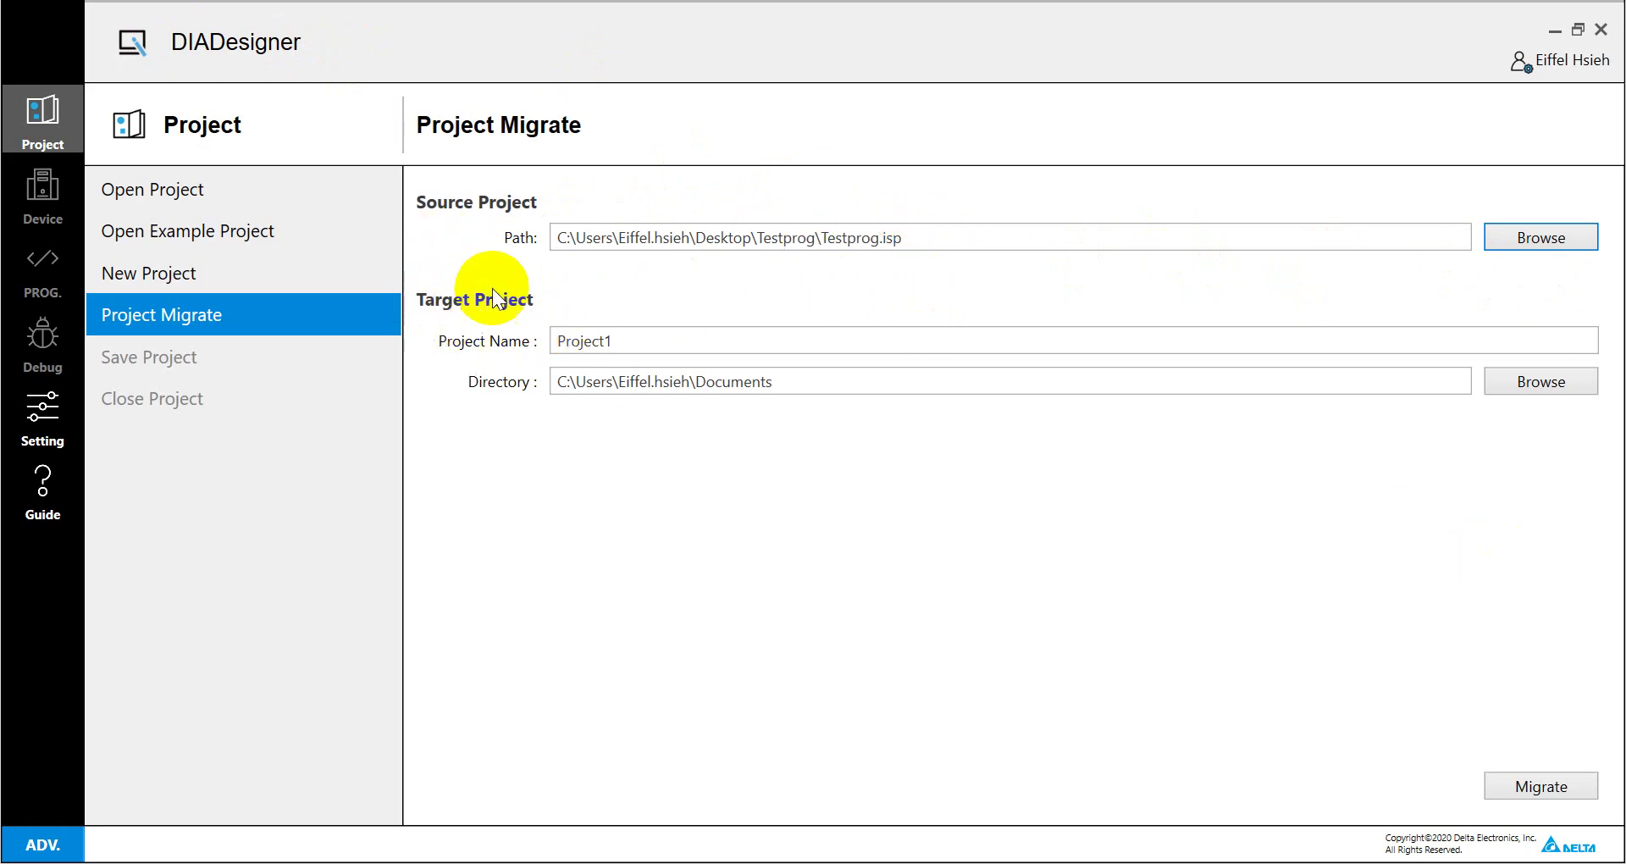
pyautogui.click(1543, 784)
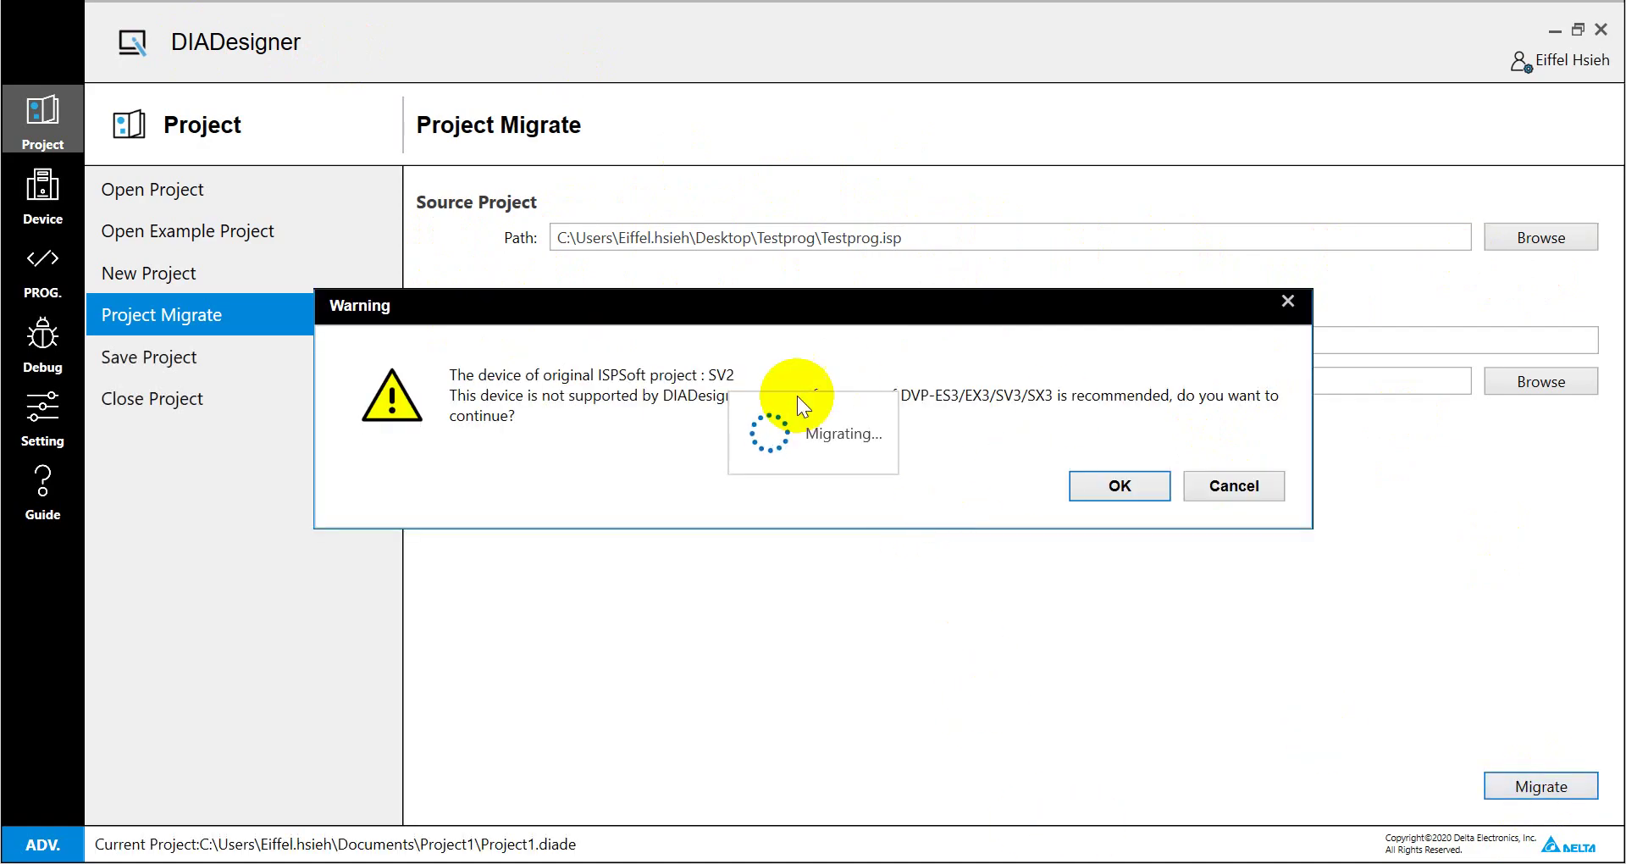
pyautogui.moveTo(637, 325); pyautogui.dragTo(655, 433)
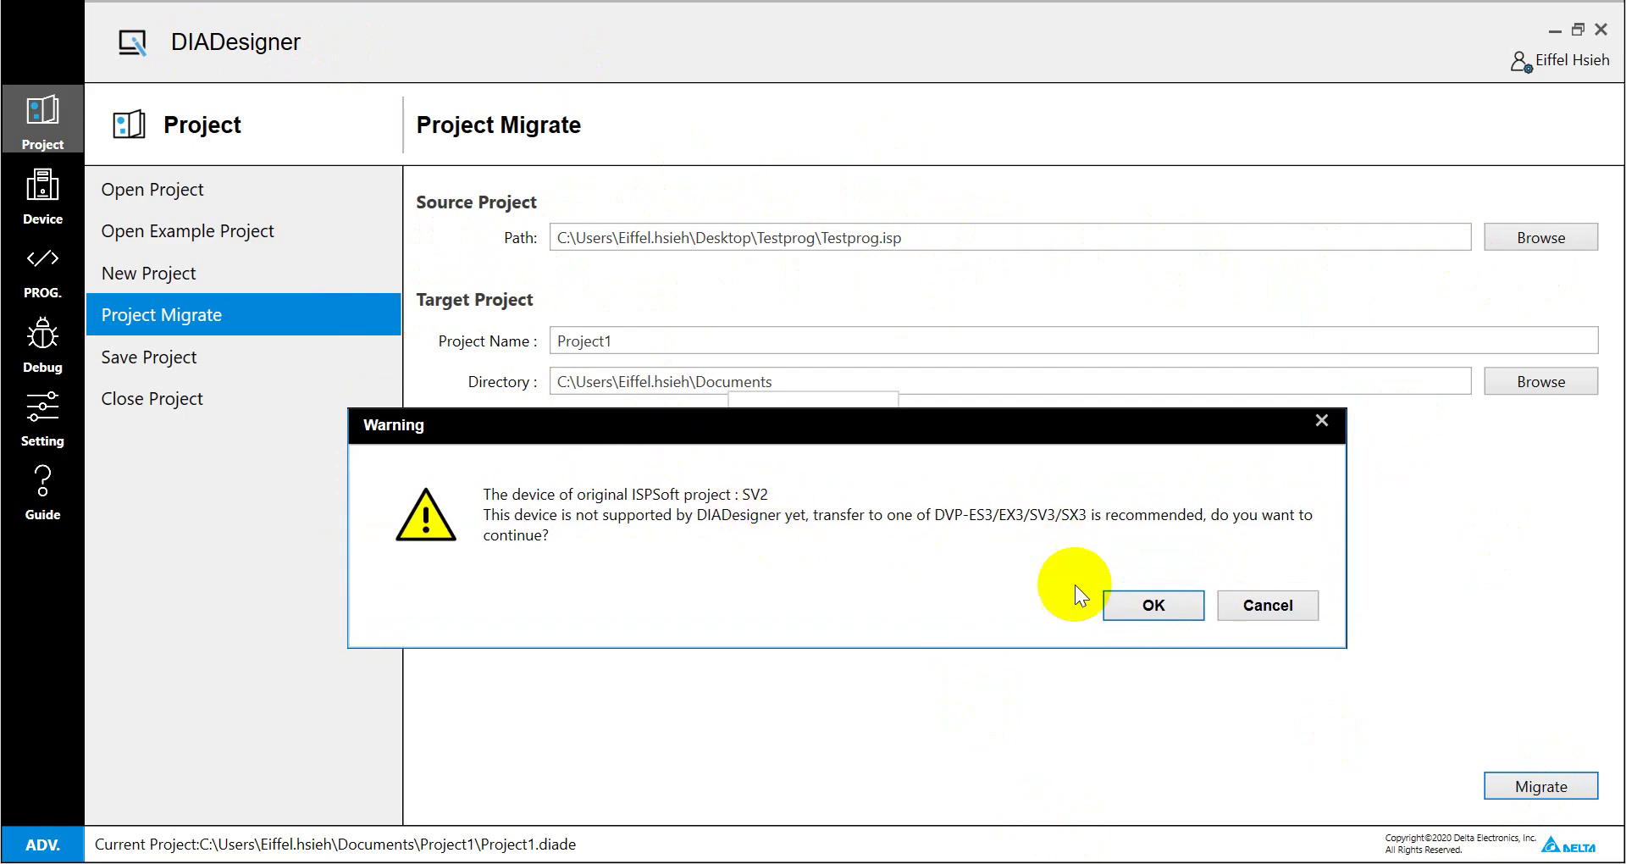
# - Accept the unsupported-SV2 warning and add Testprog as a DVP-SV3 device
pyautogui.click(1156, 603)
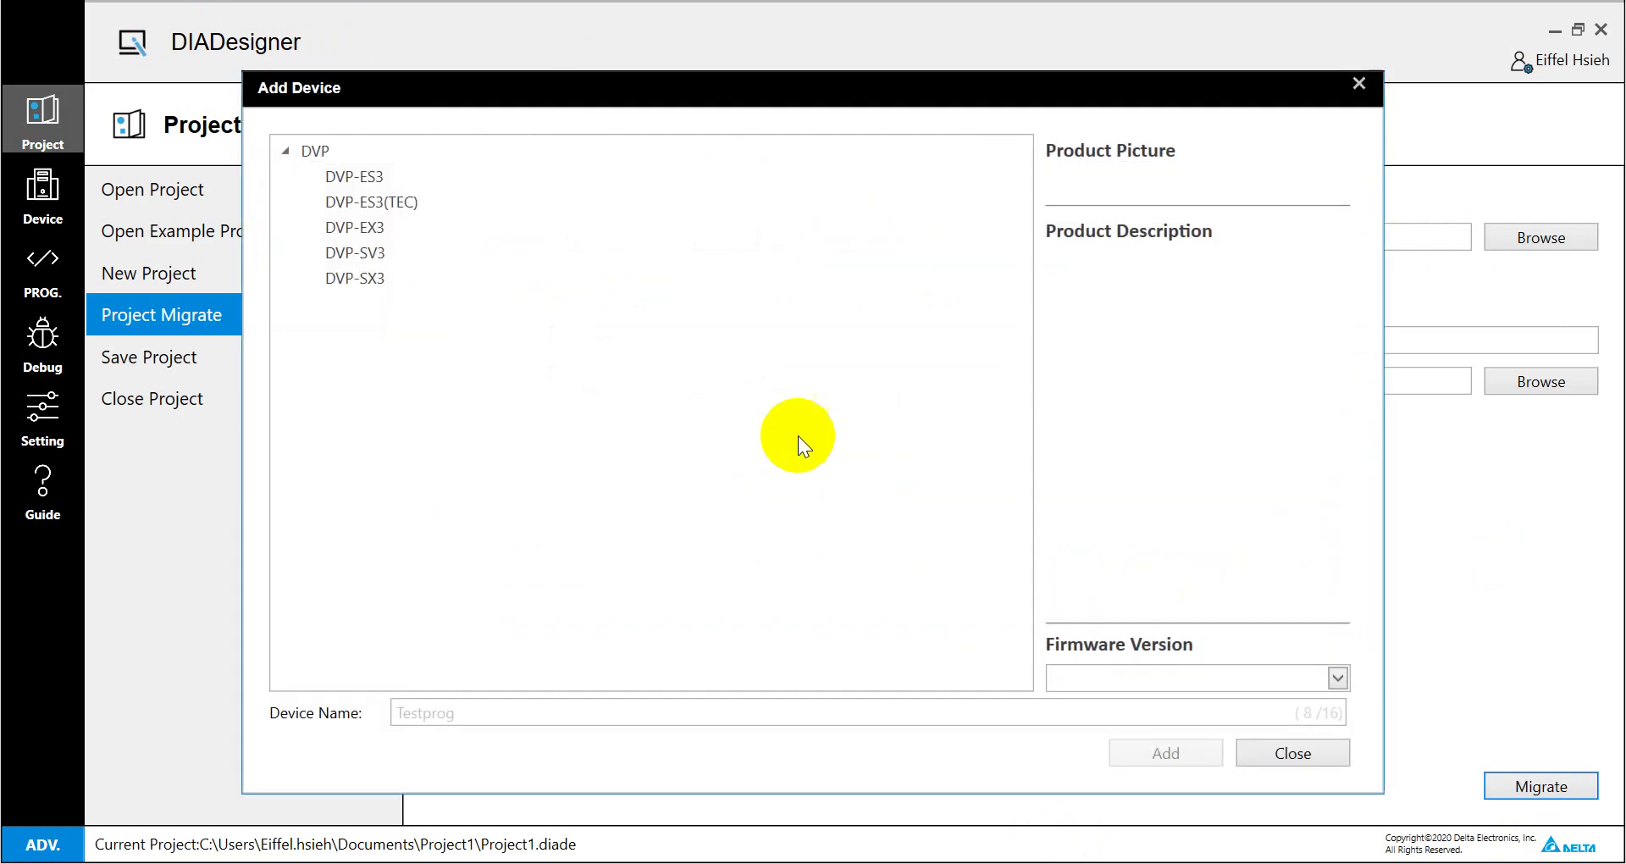
pyautogui.click(369, 252)
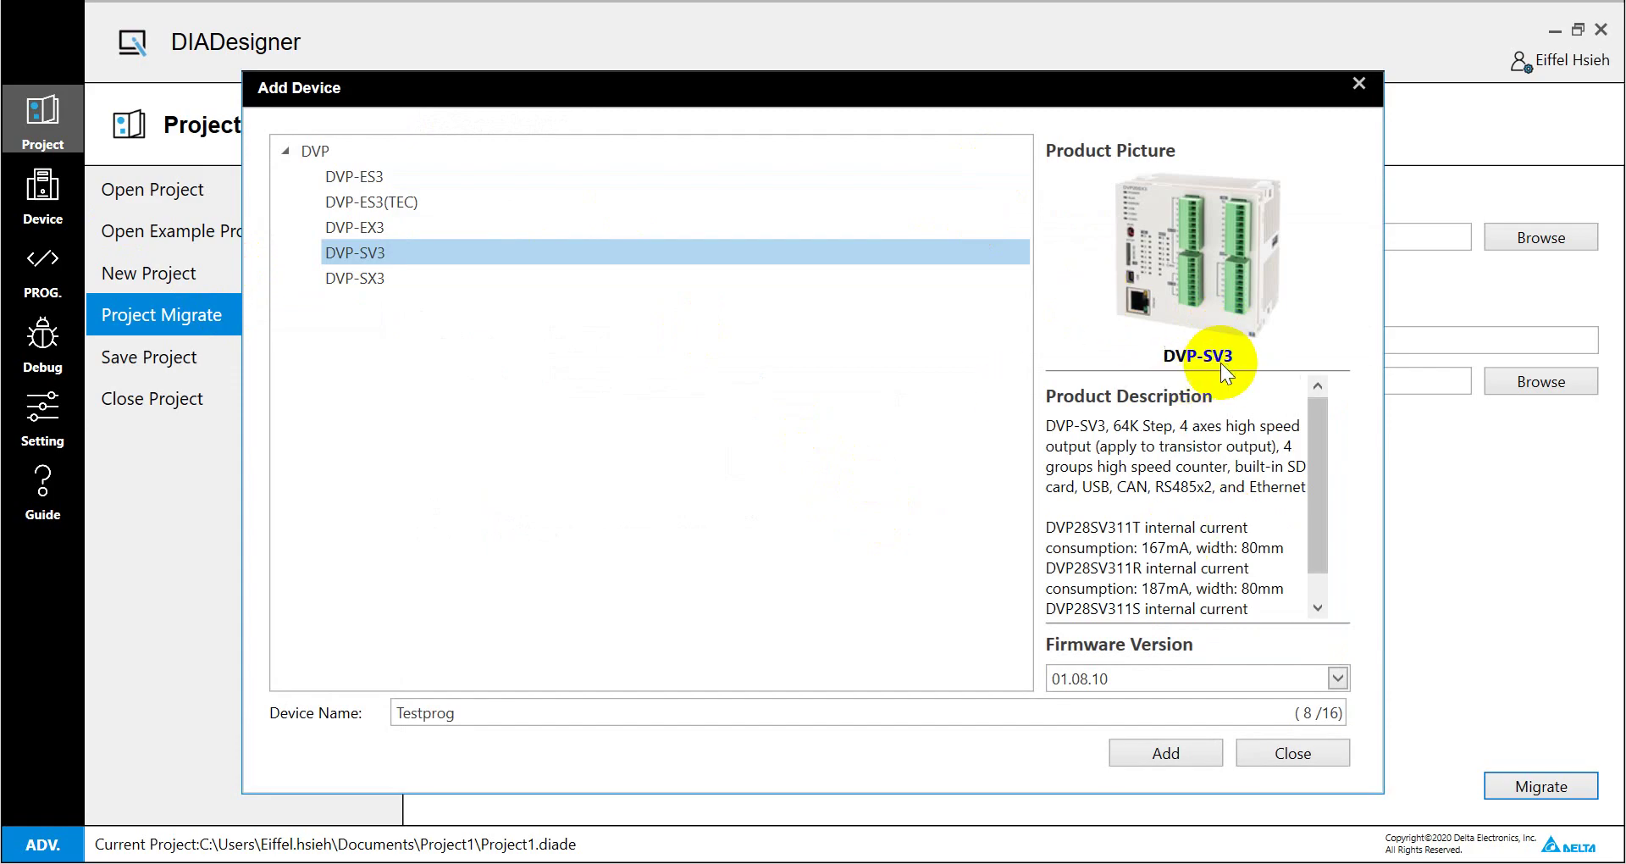
pyautogui.click(1186, 753)
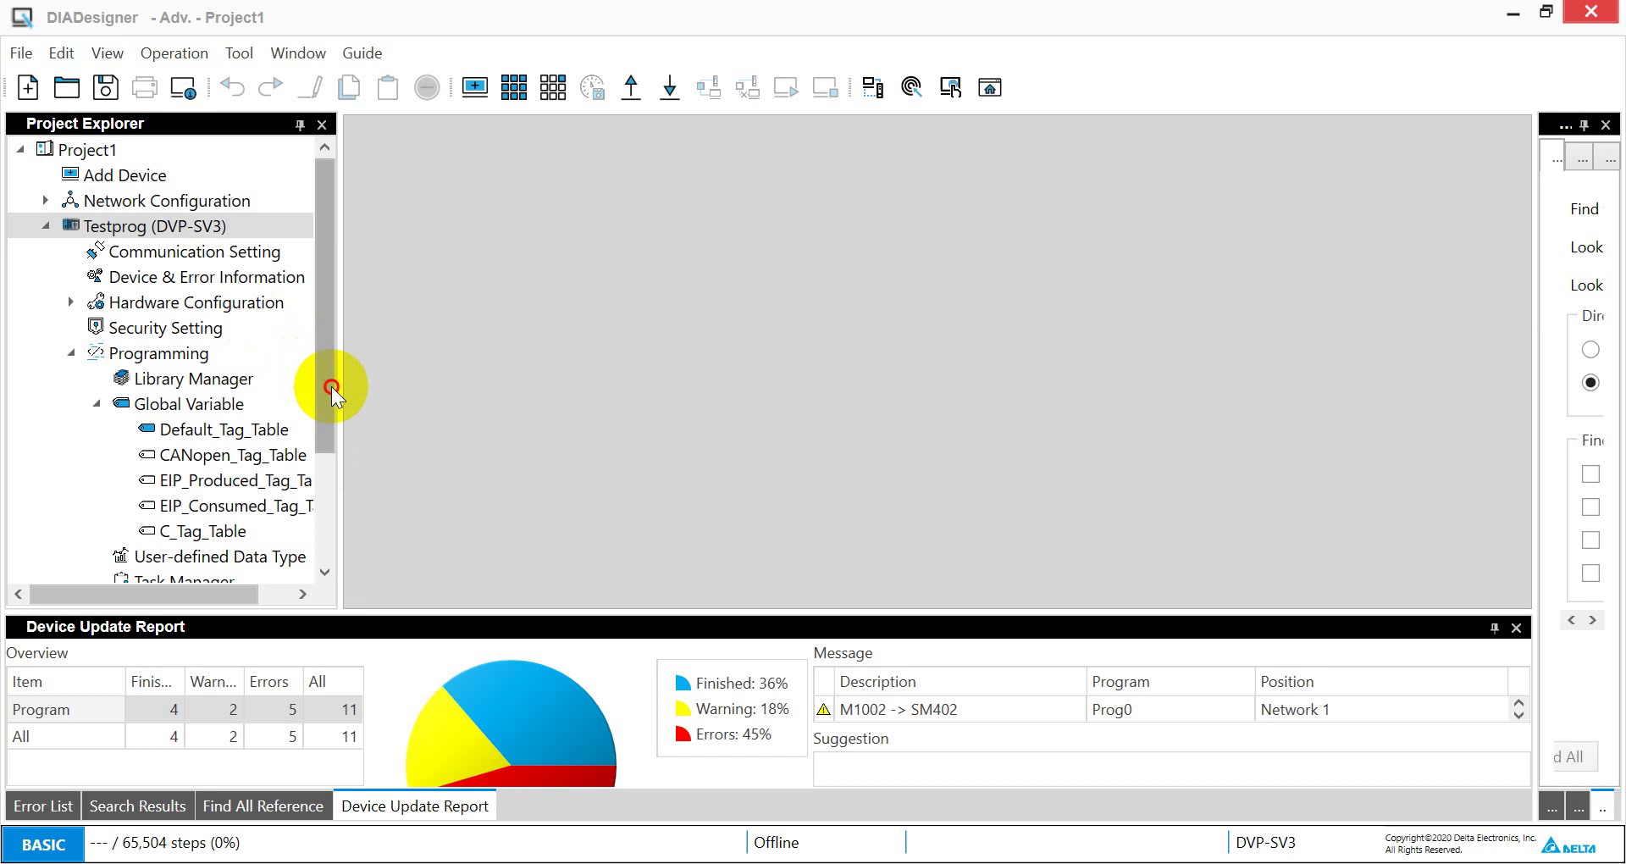
# - Expand the Program folder in Project Explorer and open the migrated Prog0 ladder
pyautogui.moveTo(332, 386); pyautogui.dragTo(351, 456)
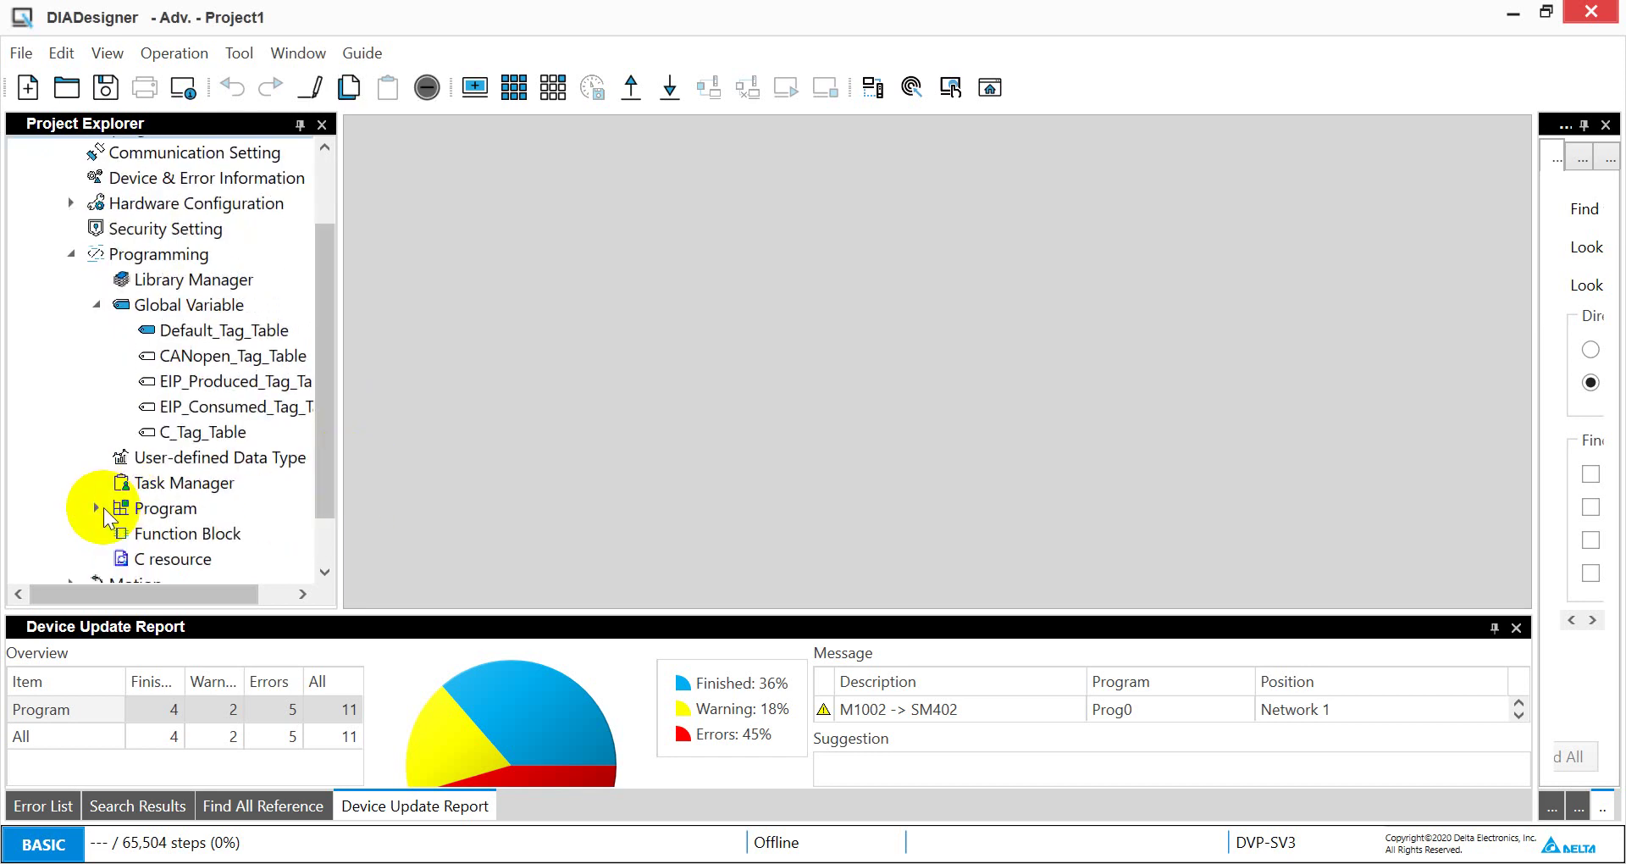
pyautogui.click(109, 511)
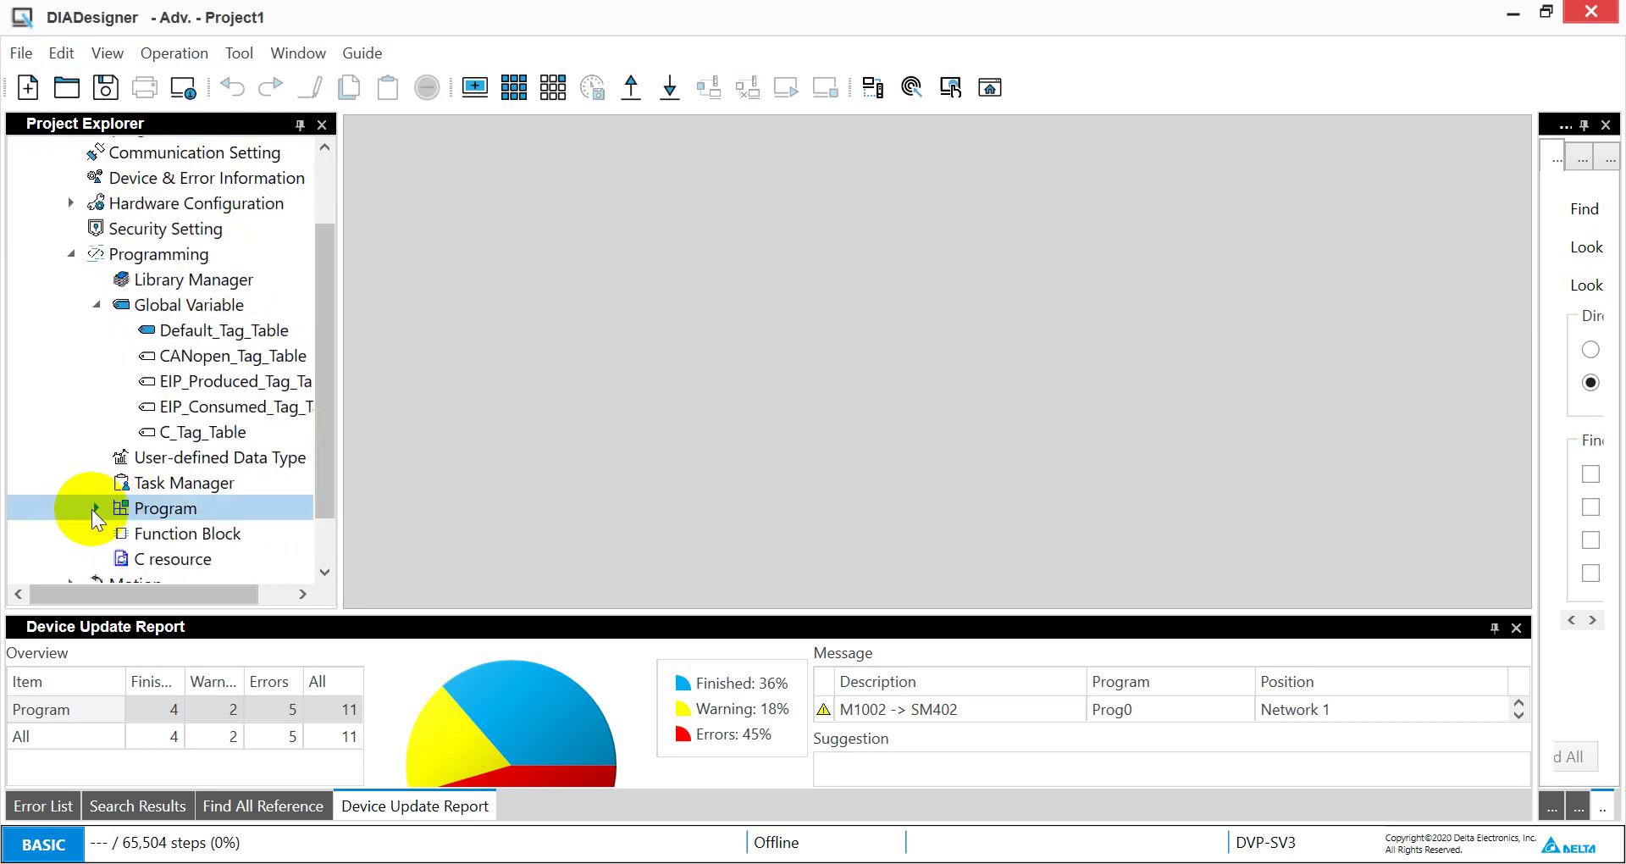
pyautogui.click(96, 509)
pyautogui.doubleClick(172, 533)
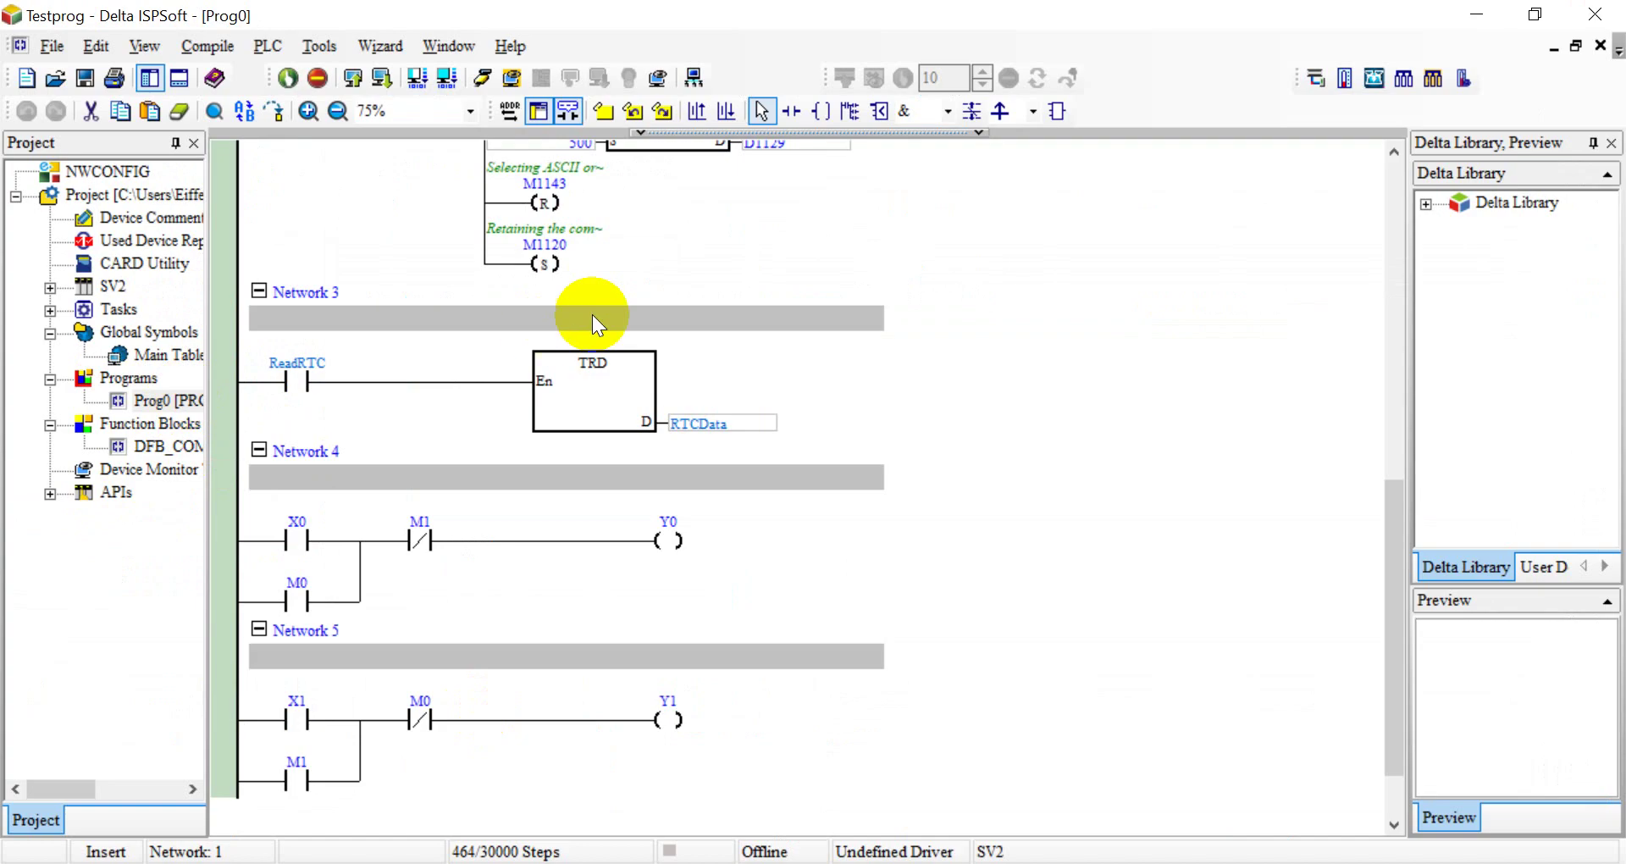
# - Scroll the ISPSoft ladder back up to Network 1
pyautogui.scroll(10, 592, 313)
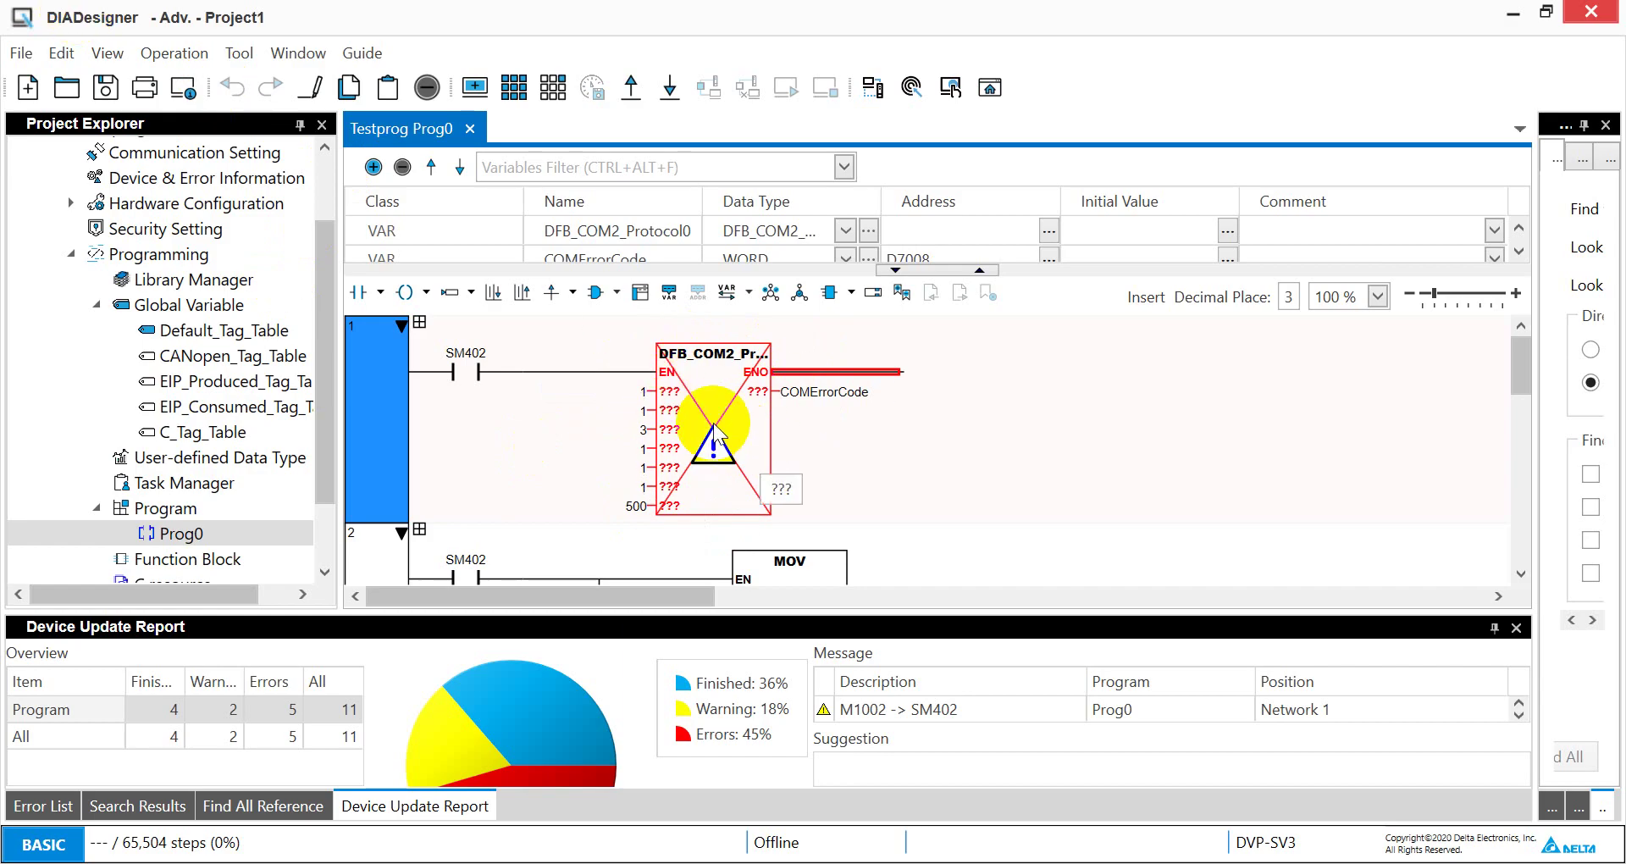
# - Select the failed DFB_COM2 block in Network 1 and scroll down the migrated ladder
pyautogui.click(716, 434)
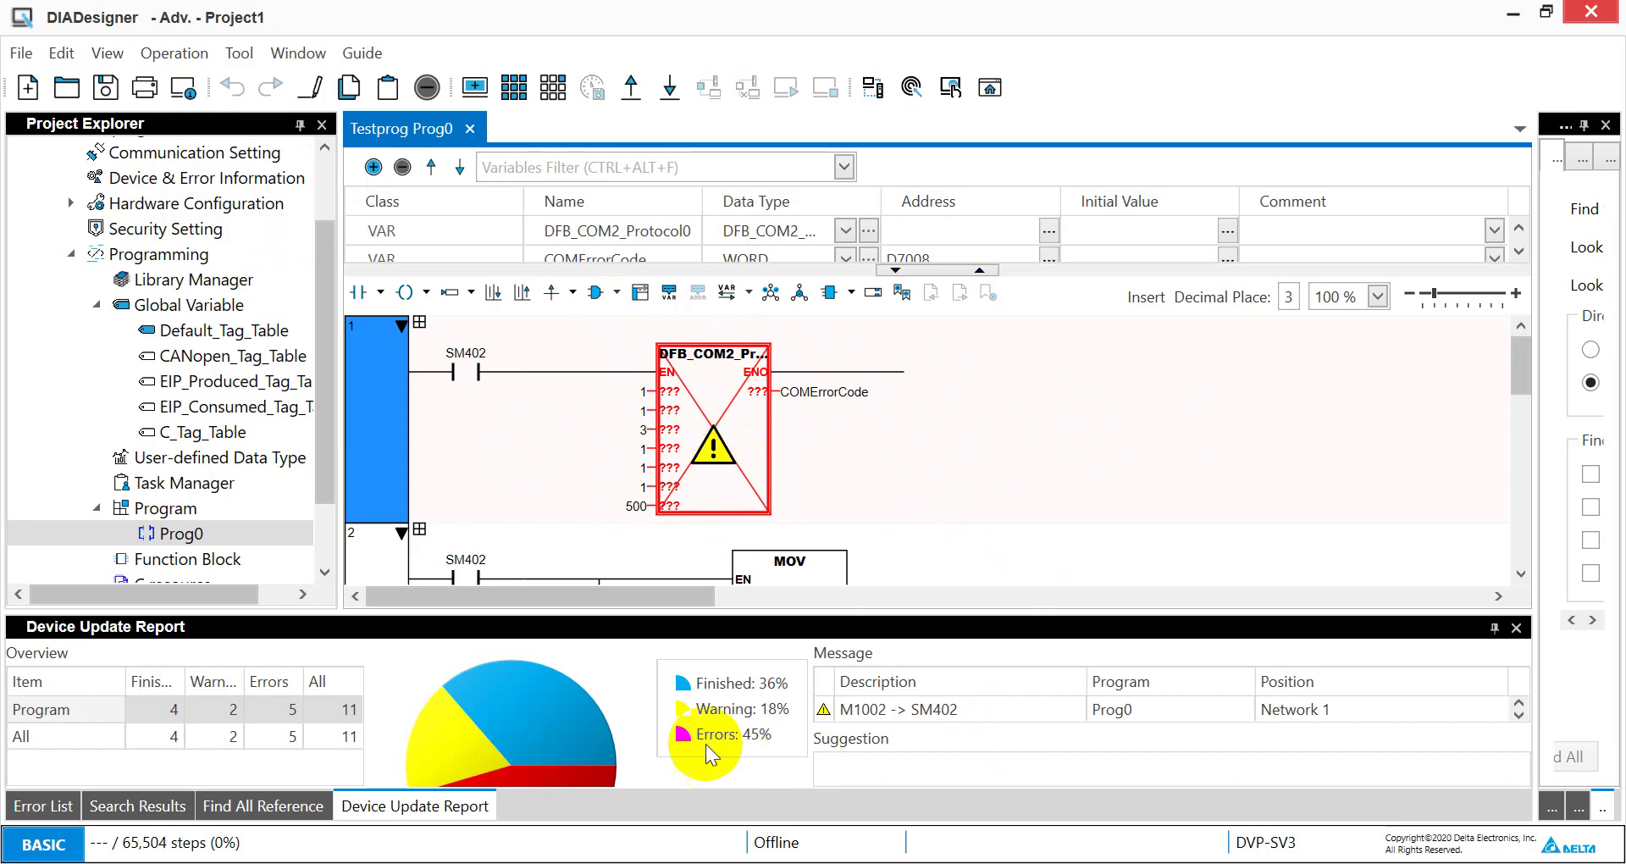
pyautogui.scroll(-1, 1253, 434)
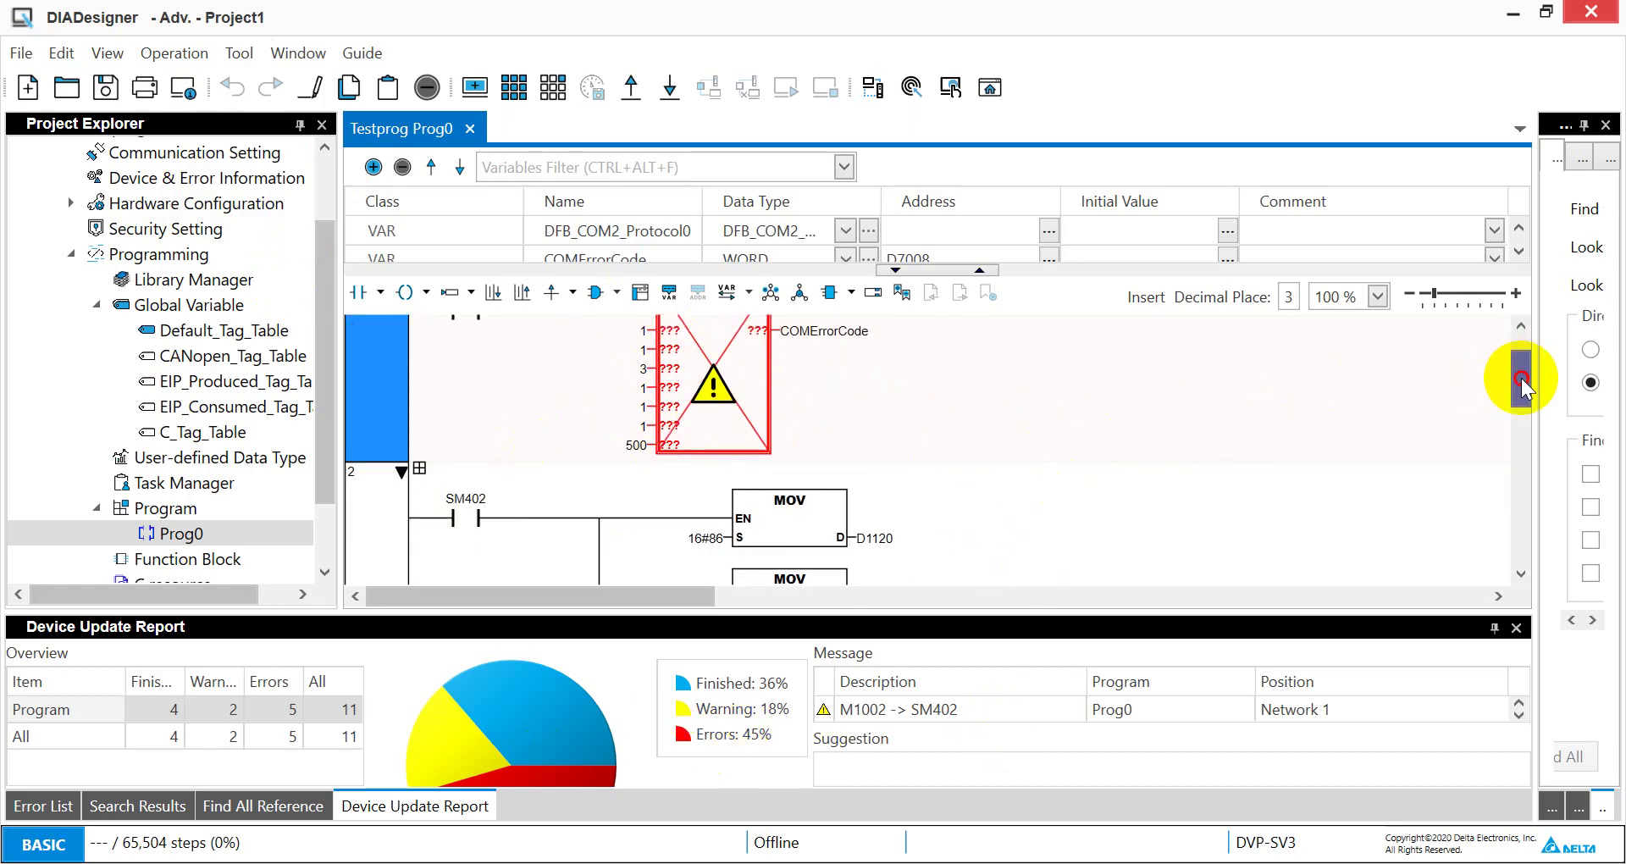
pyautogui.moveTo(1521, 374); pyautogui.dragTo(1524, 423)
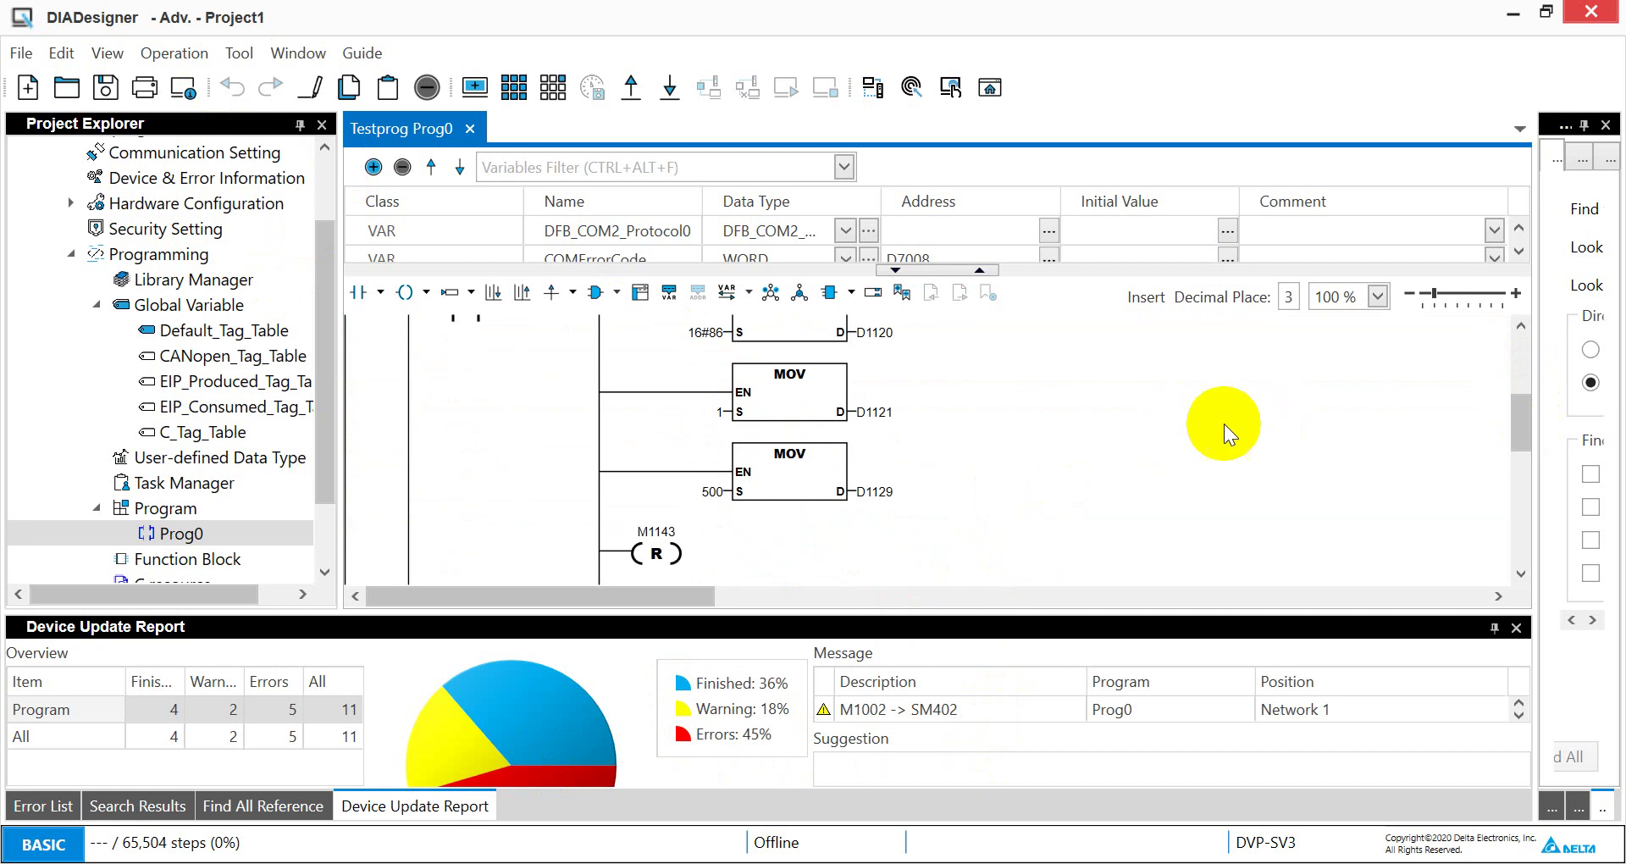
# - Select Network 2, step to the next report message, and enlarge the Device Update Report panel
pyautogui.click(1203, 440)
pyautogui.click(1517, 715)
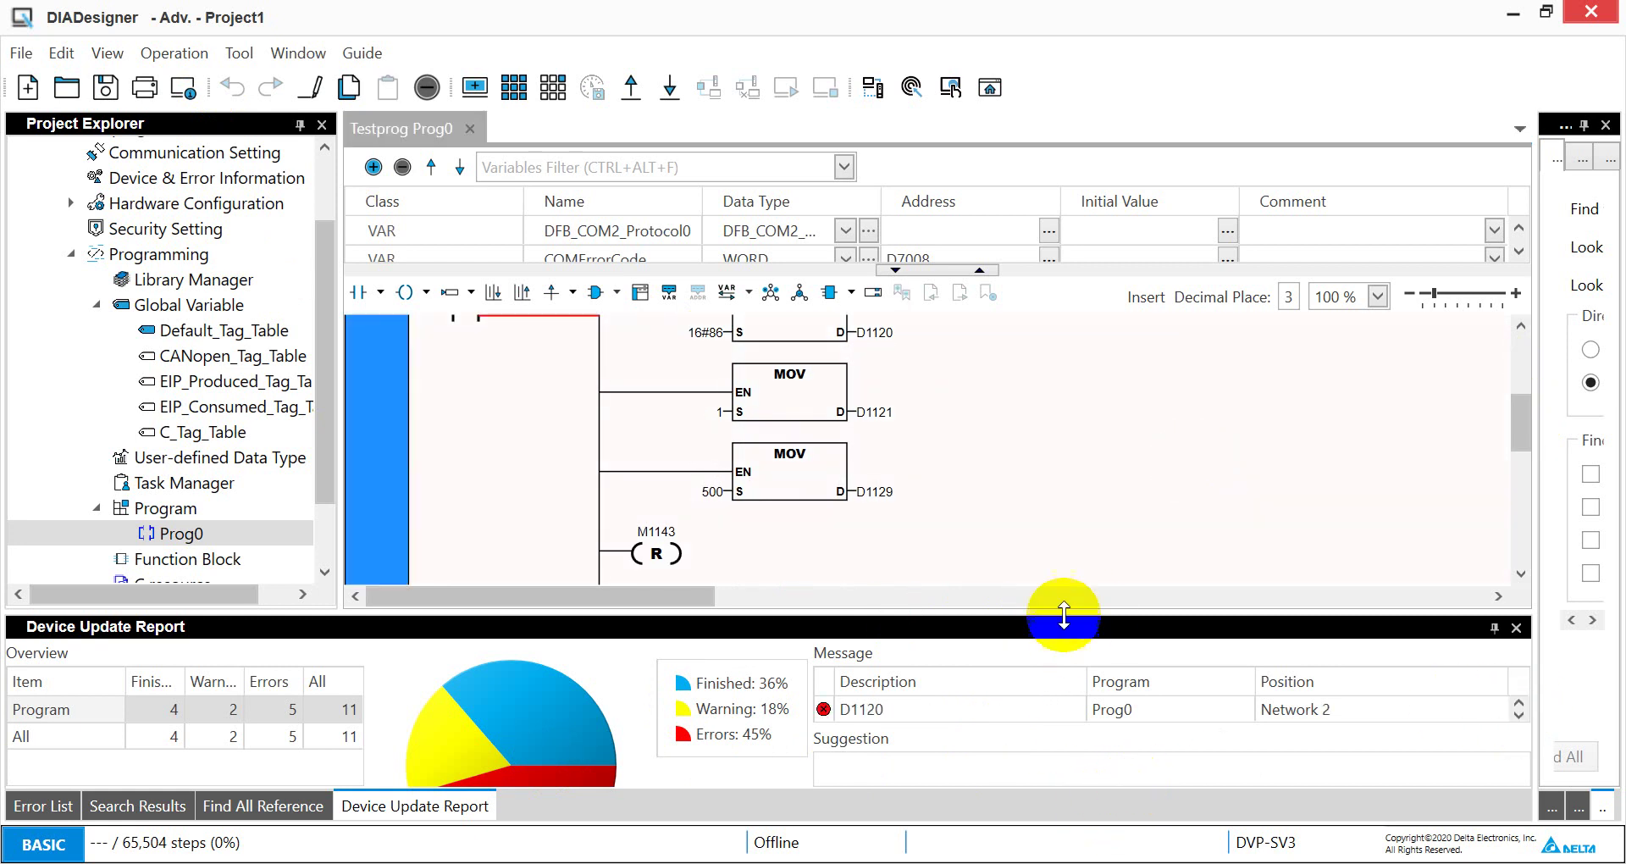
pyautogui.moveTo(1094, 611); pyautogui.dragTo(1100, 526)
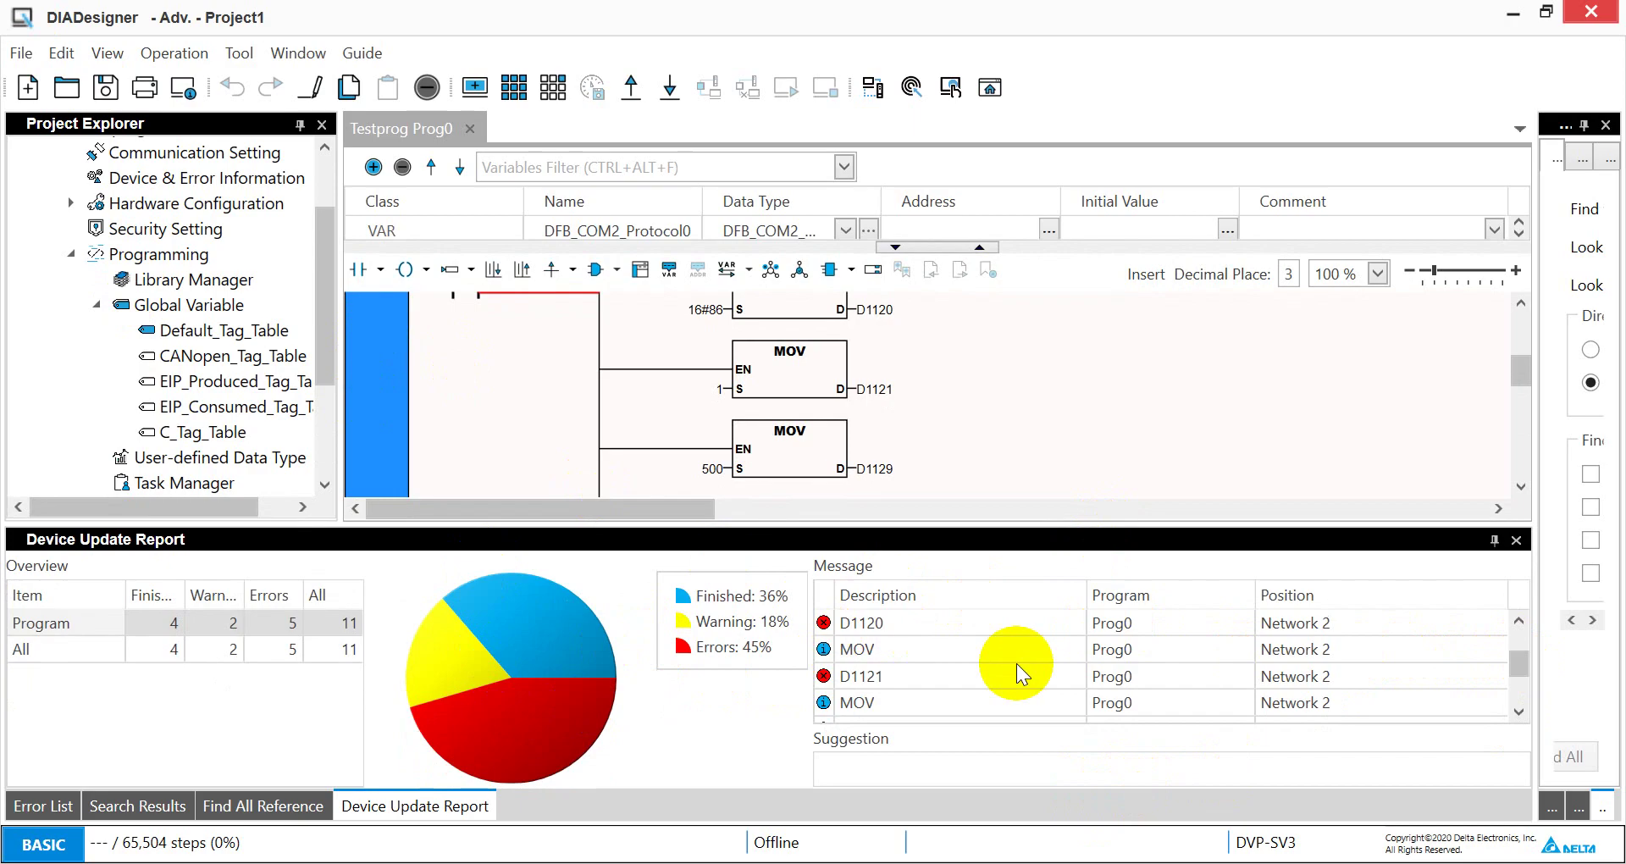
# - Filter the report to the Program's errors (D1120, D1121, D1129, M1143) and scroll back to Network 1
pyautogui.moveTo(1517, 669)
pyautogui.mouseDown()
pyautogui.moveTo(1517, 689)
pyautogui.moveTo(1524, 646)
pyautogui.mouseUp()
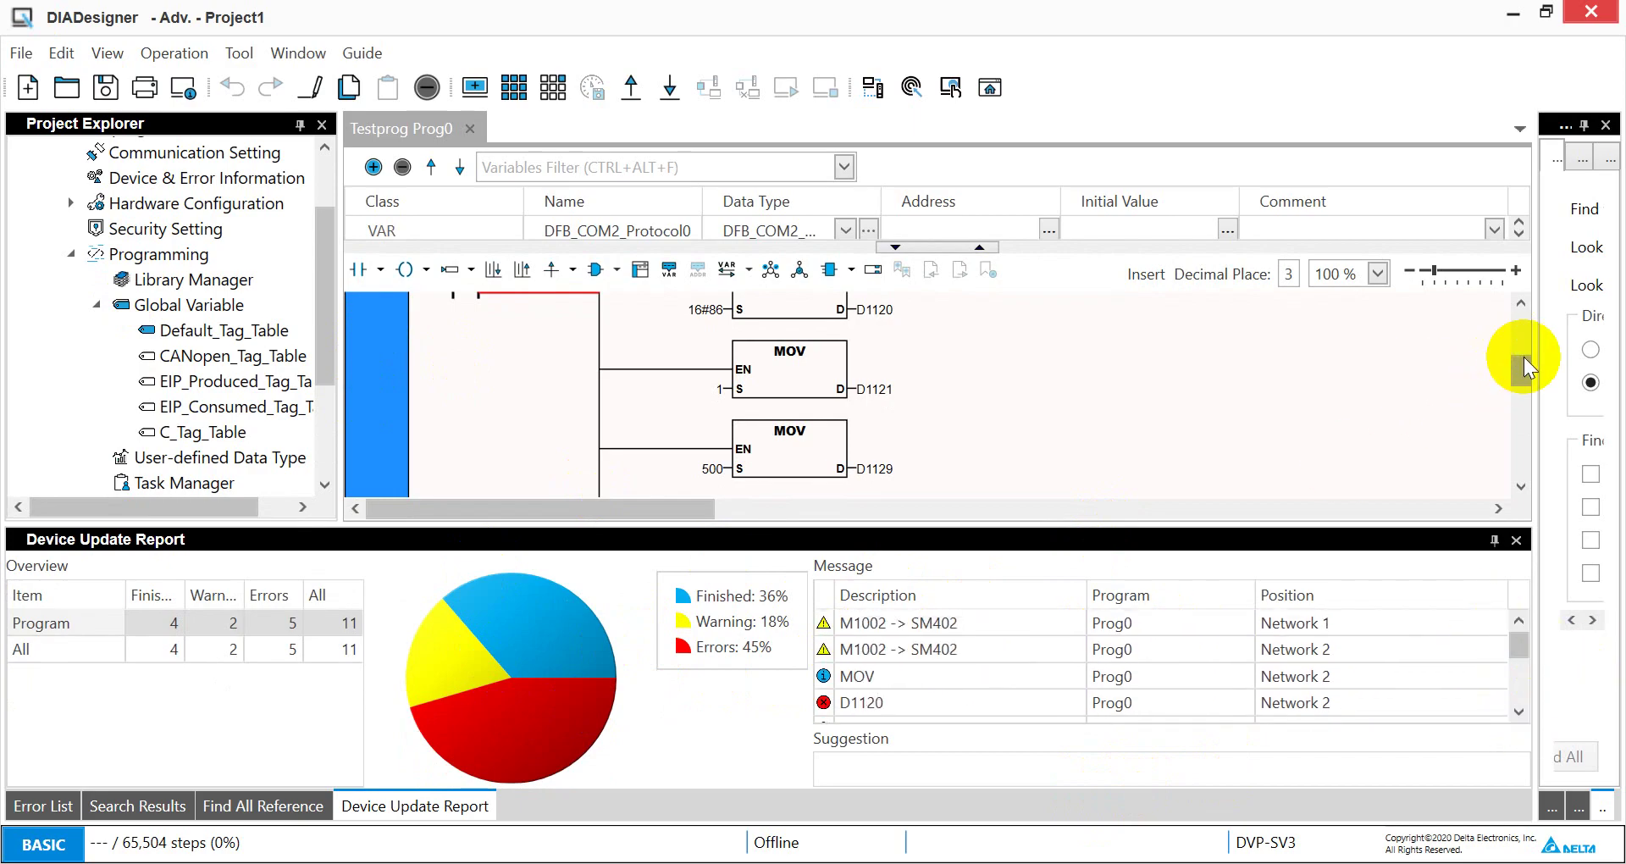
pyautogui.moveTo(1521, 363); pyautogui.dragTo(1520, 436)
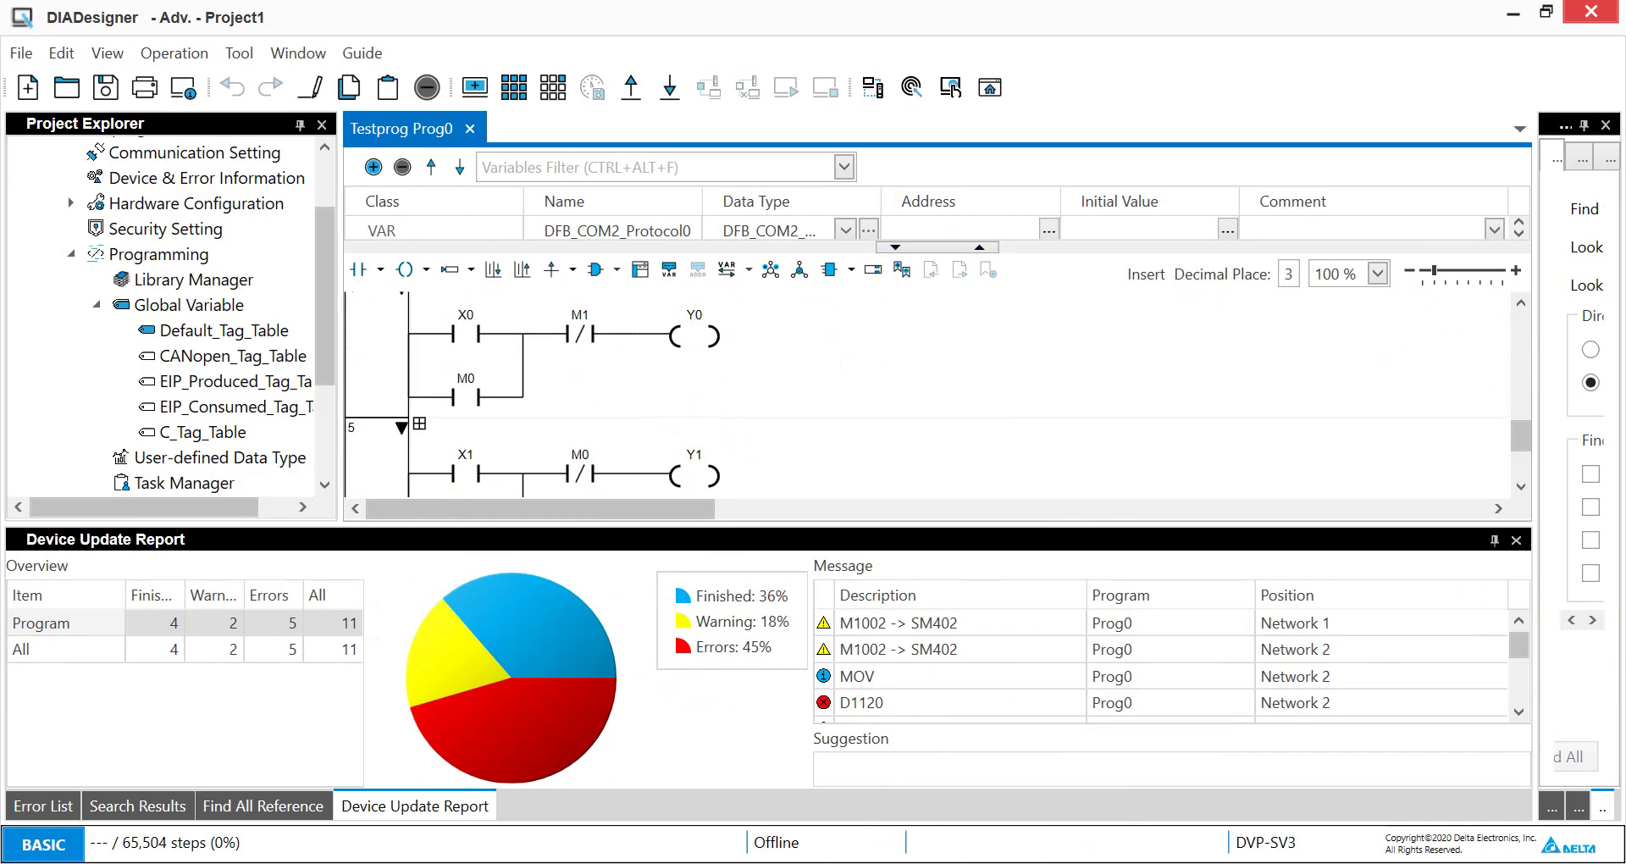
pyautogui.click(1407, 641)
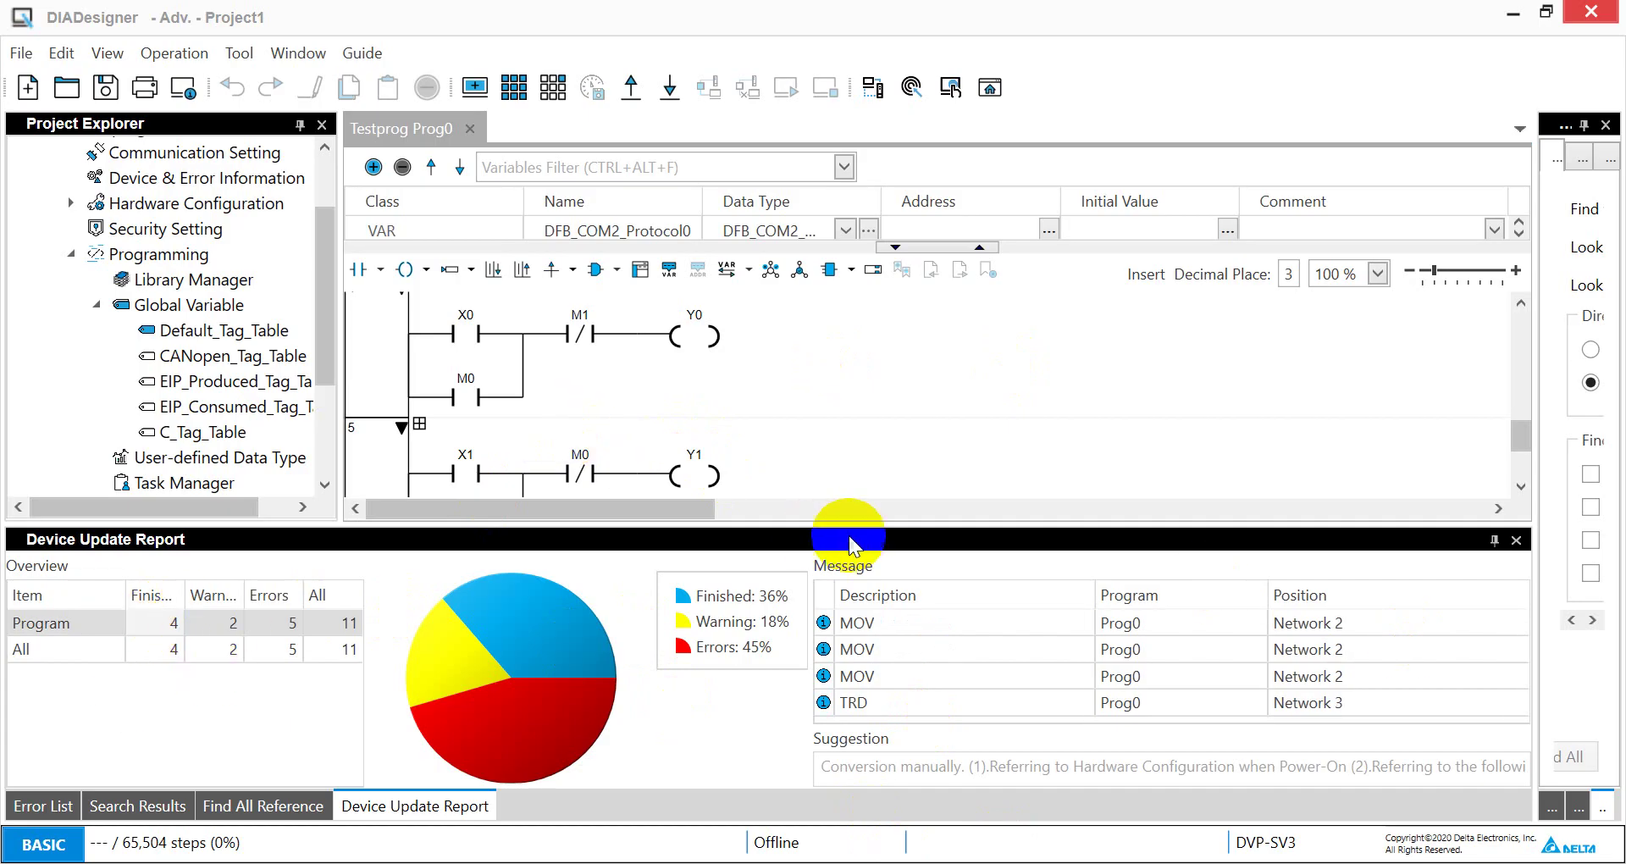
pyautogui.click(291, 621)
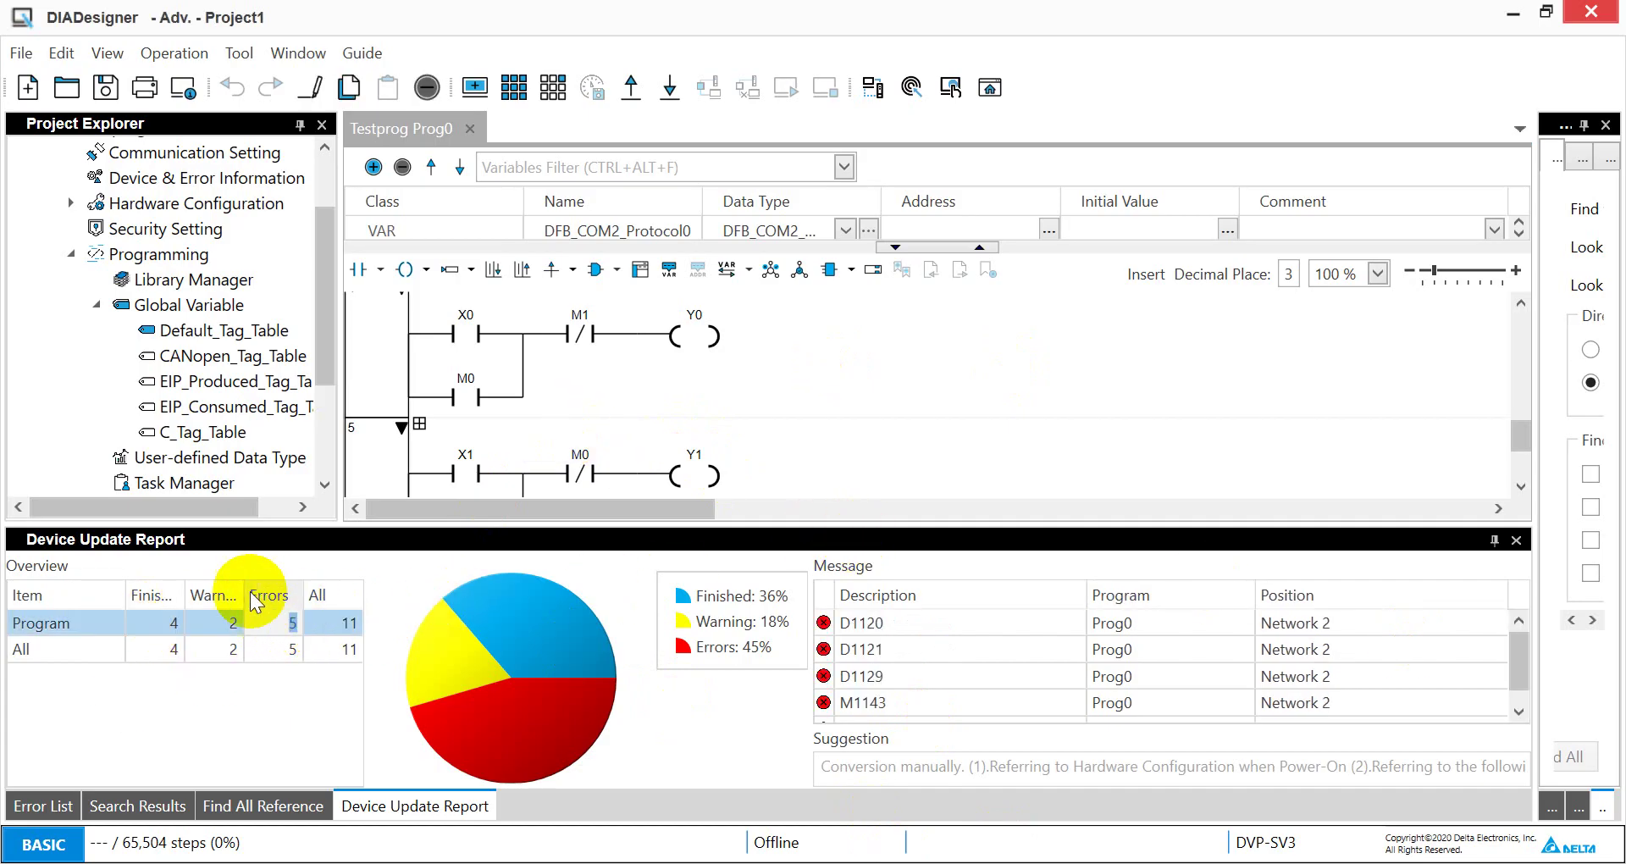
pyautogui.moveTo(1517, 428); pyautogui.dragTo(1509, 320)
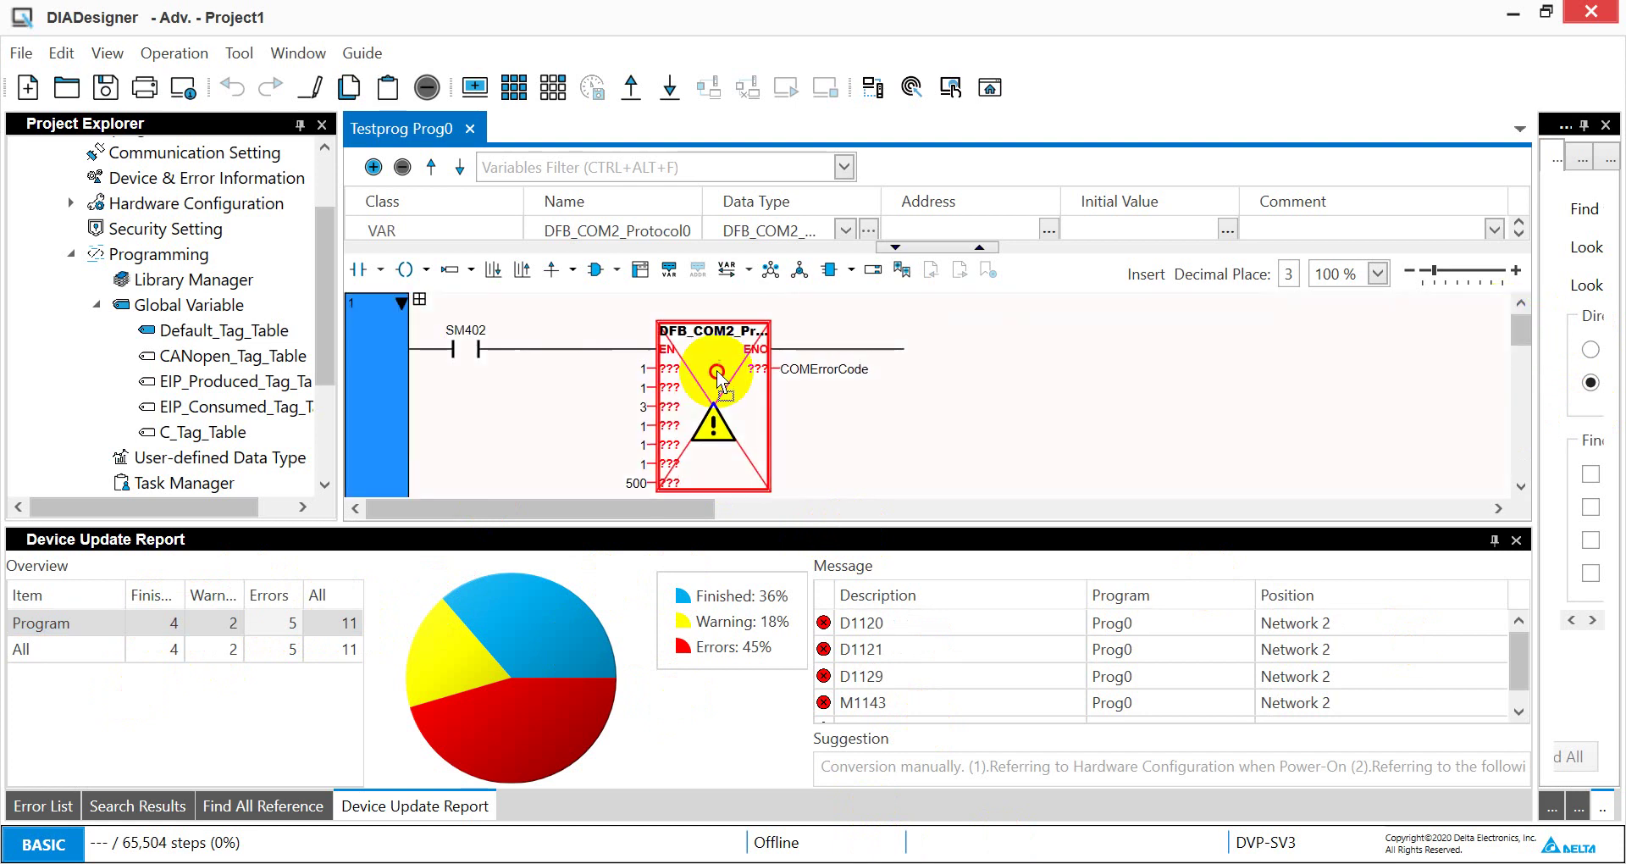